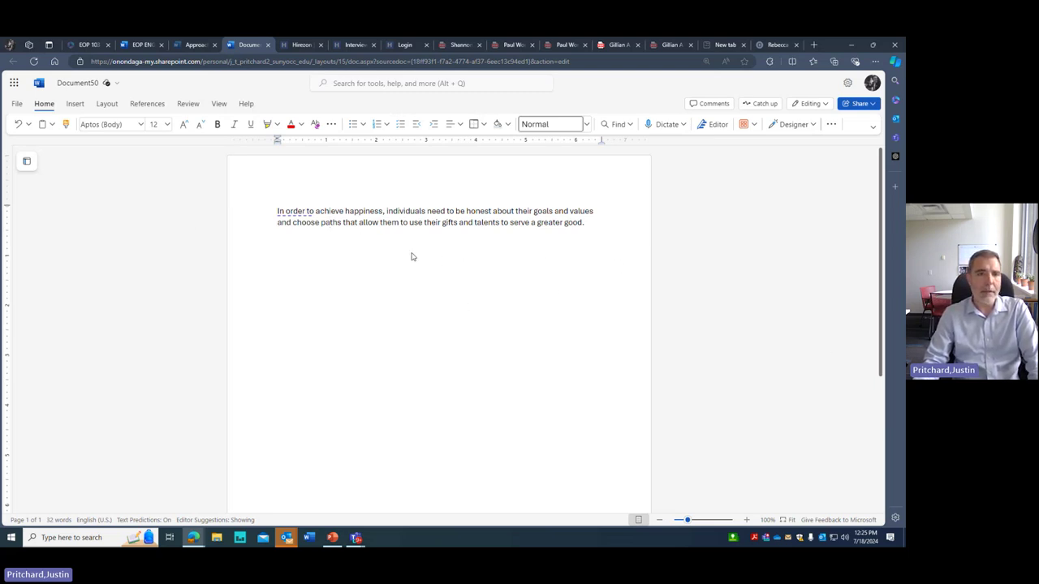
Close the three extra browser tabs and click into the thesis sentence.
click(638, 46)
click(638, 46)
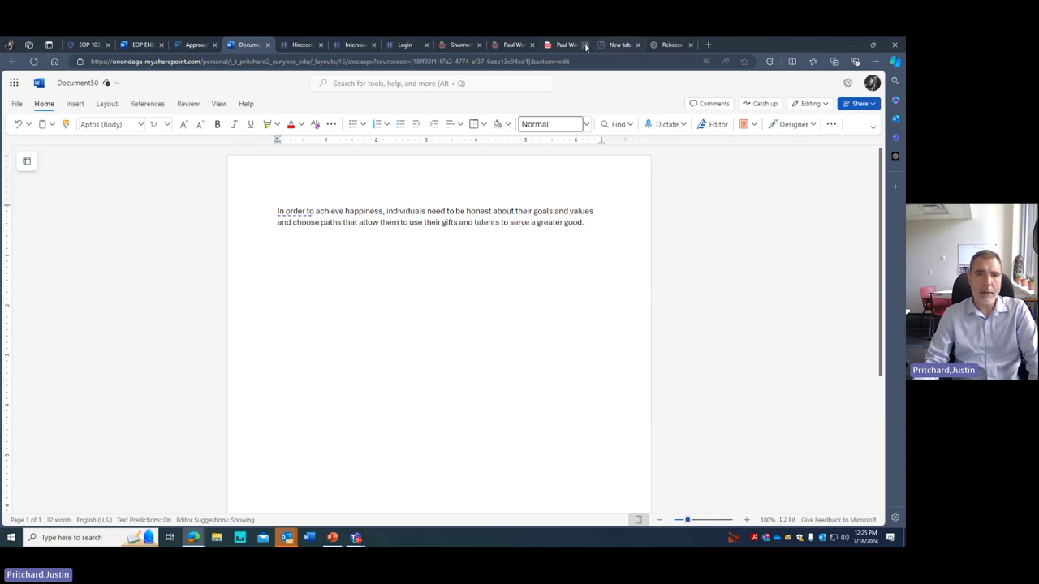
click(585, 45)
click(431, 216)
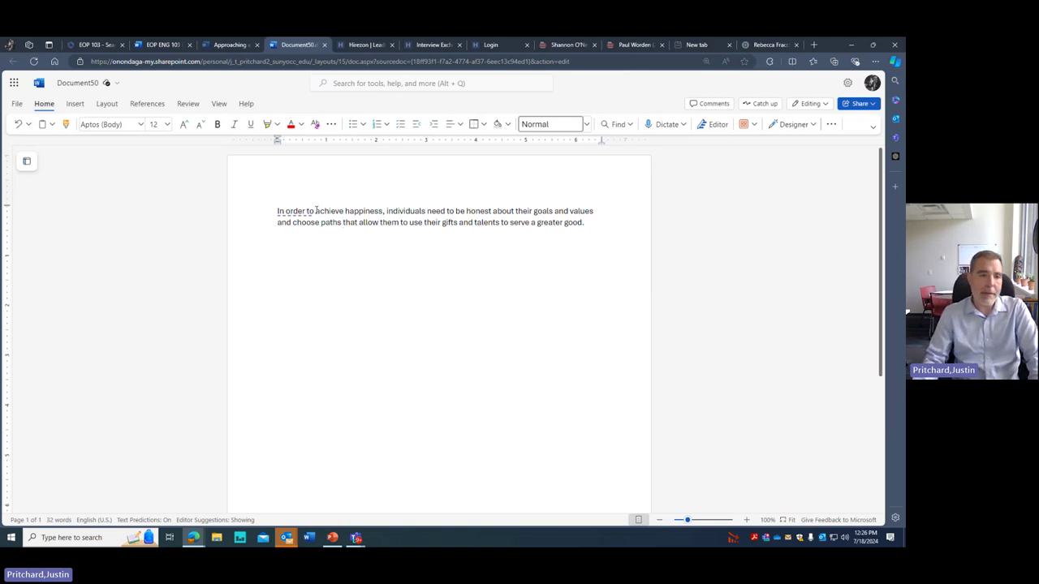
Select the words 'achieve happiness' in the first thesis sentence.
drag(328, 212, 383, 213)
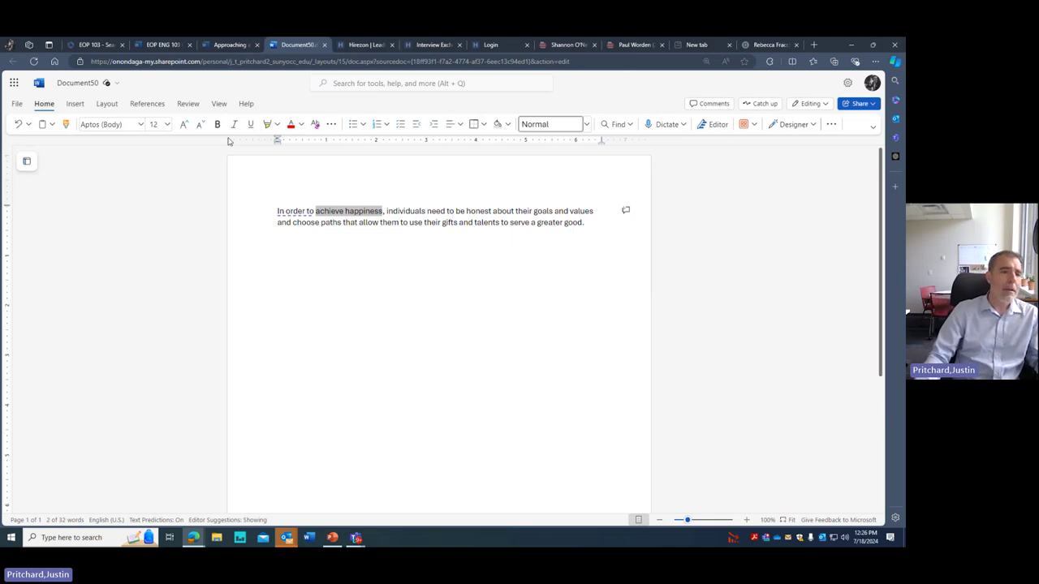
Highlight 'achieve happiness' in yellow.
click(266, 126)
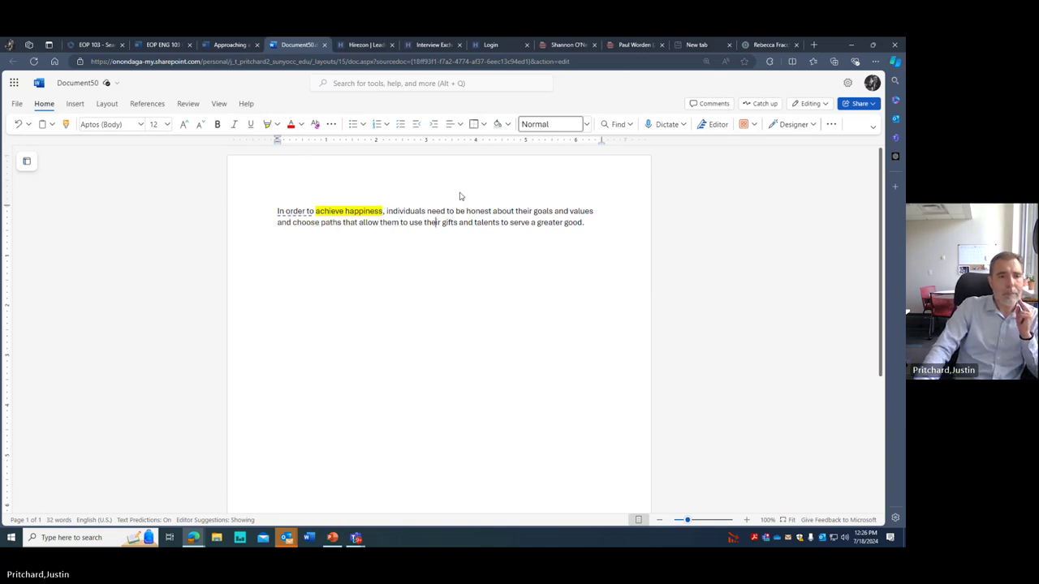
click(313, 241)
click(602, 225)
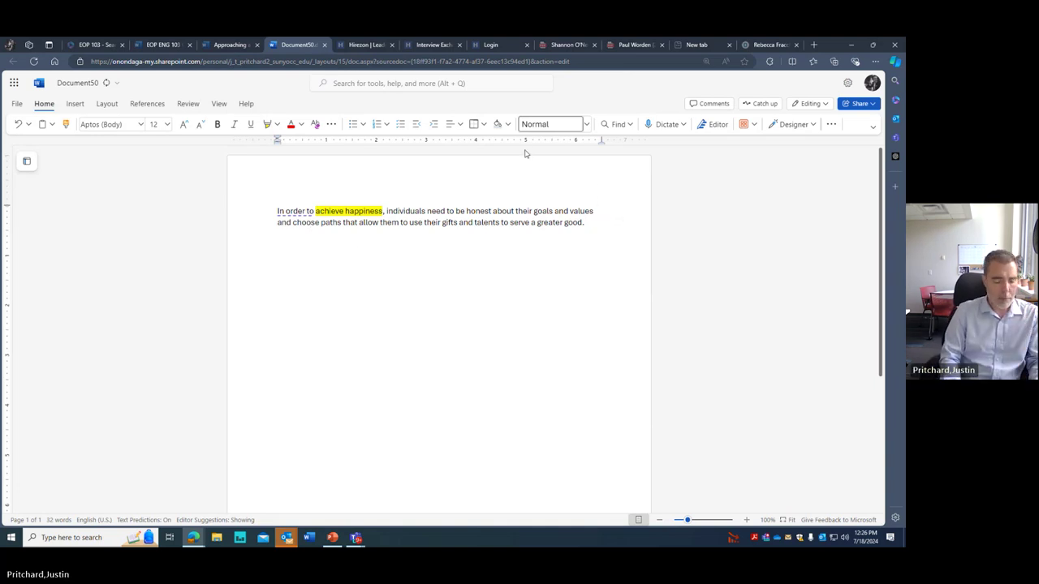
Add the question 'What is happiness?' on a new line below the thesis.
key(Return)
text(What is)
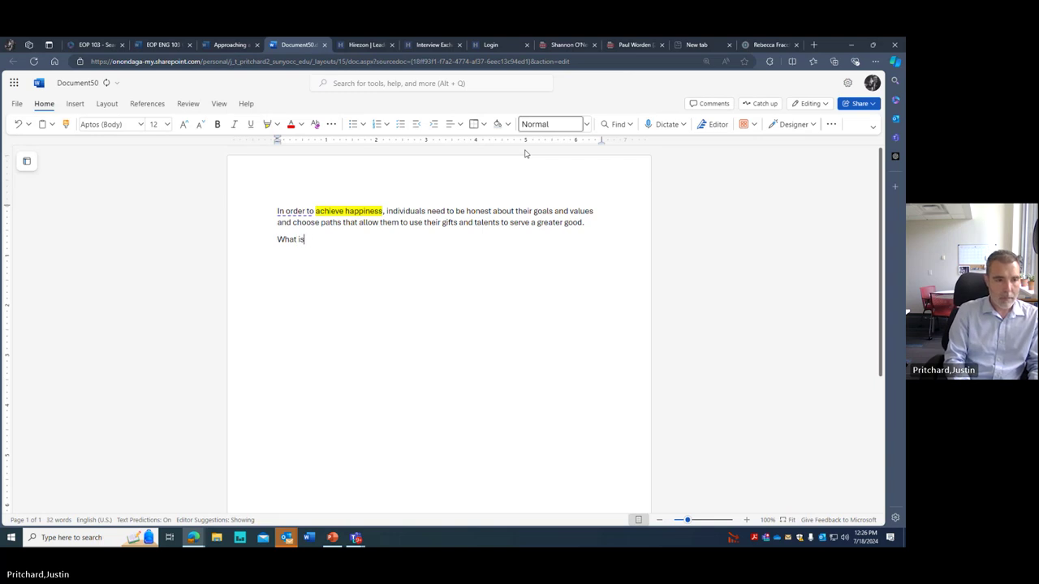
key(BackSpace)
text(s happin)
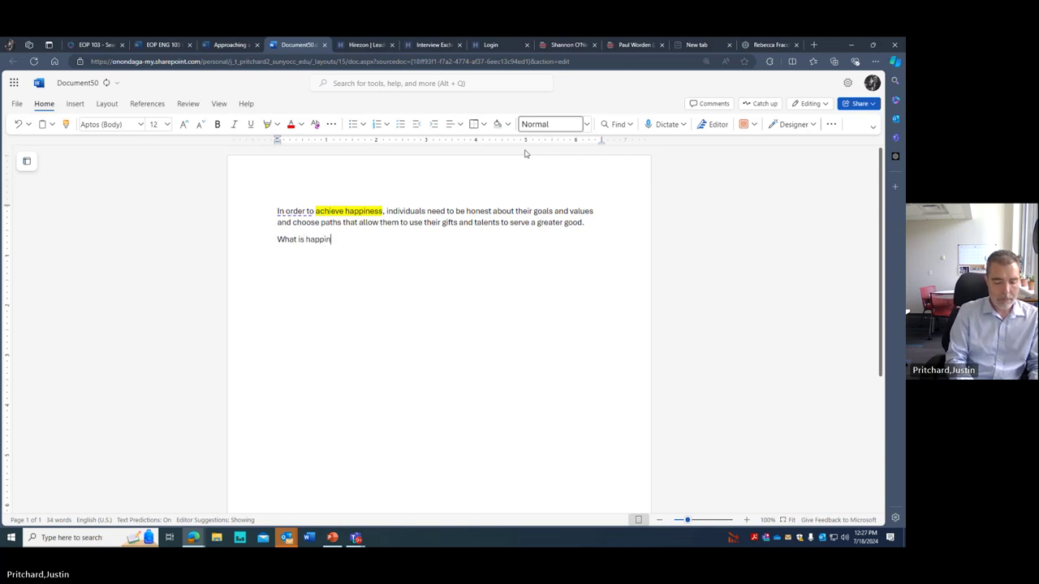
text(ess?)
key(Return)
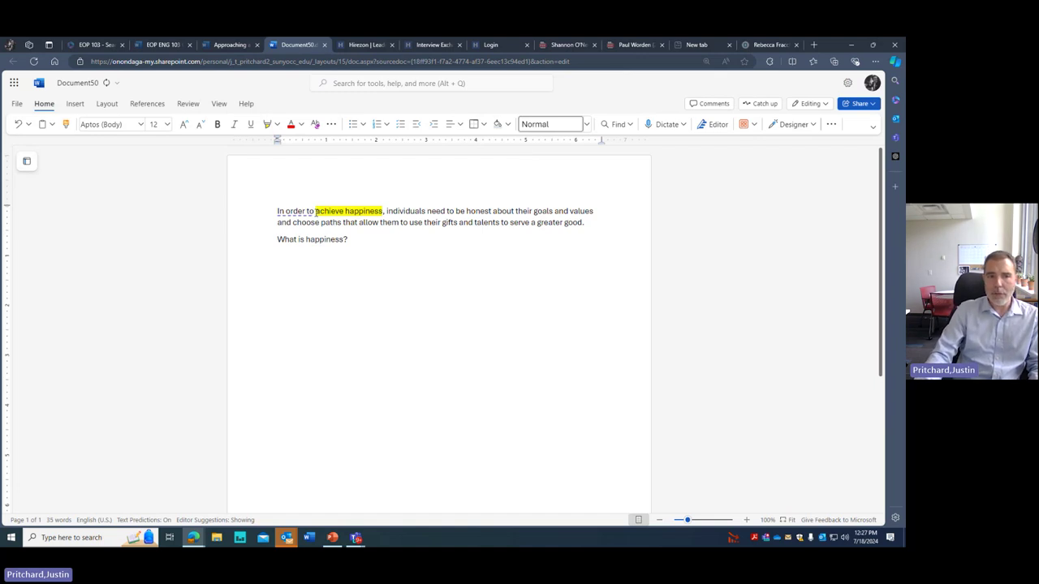
click(360, 241)
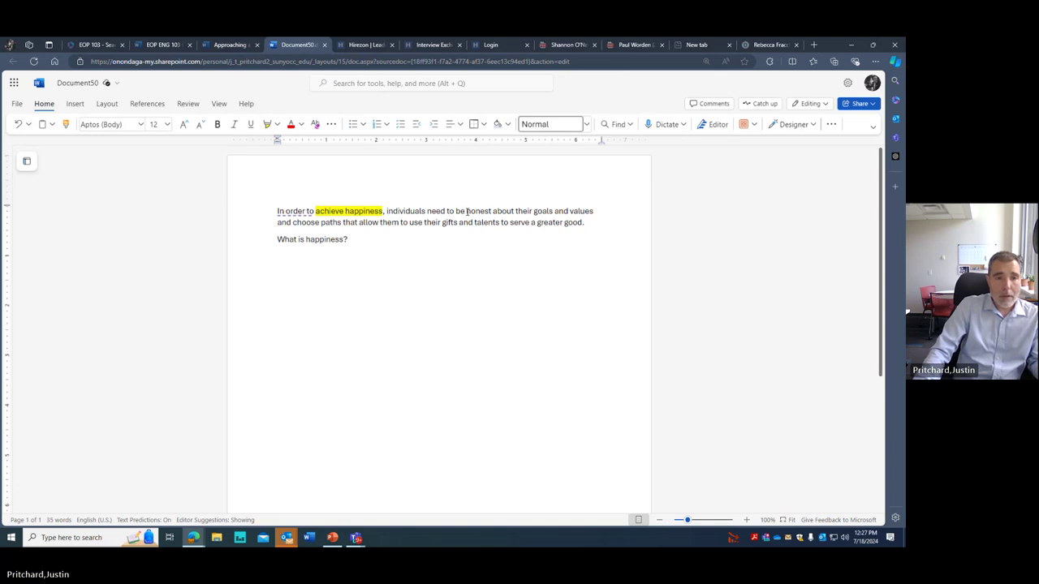
Highlight 'individuals' in bright green, leaving an empty line below the question.
drag(468, 211, 553, 211)
click(491, 242)
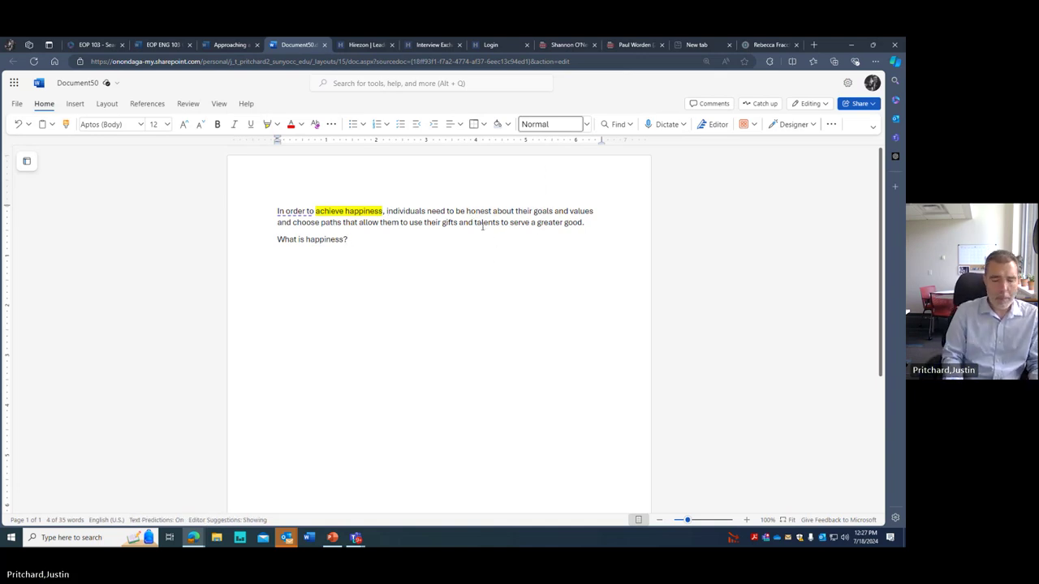
key(Return)
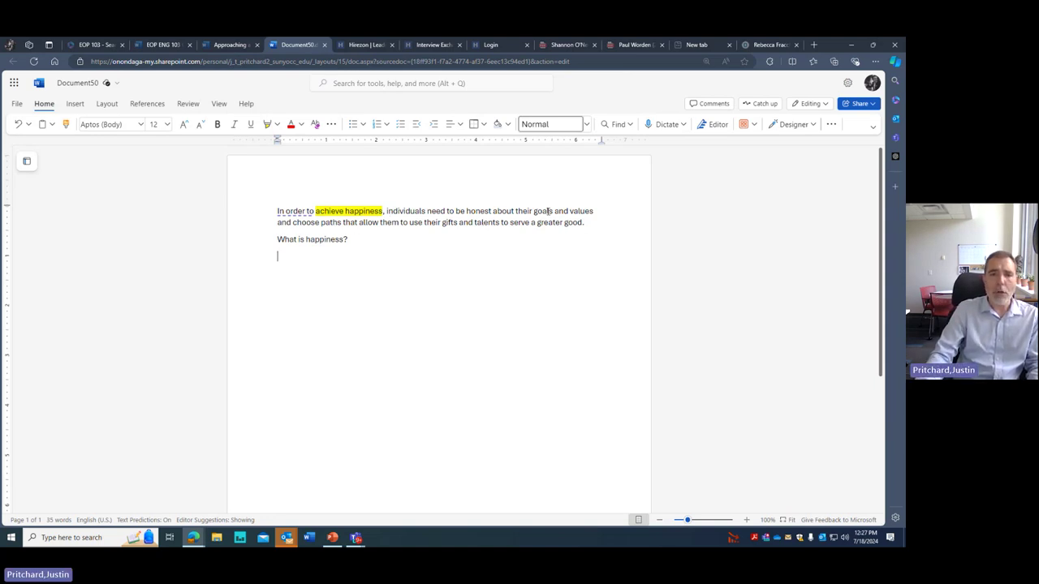
double_click(409, 211)
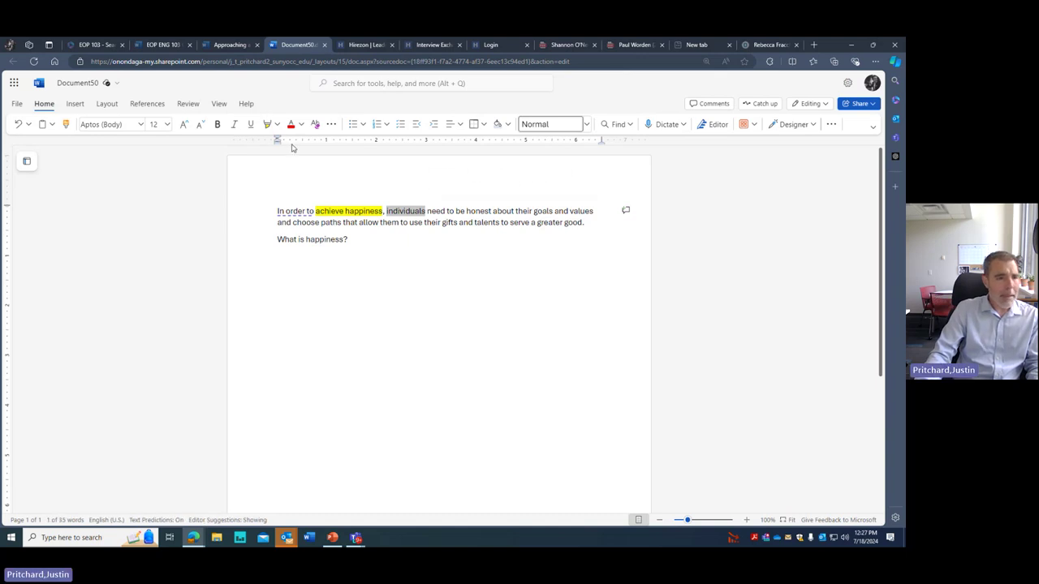
click(276, 124)
click(284, 160)
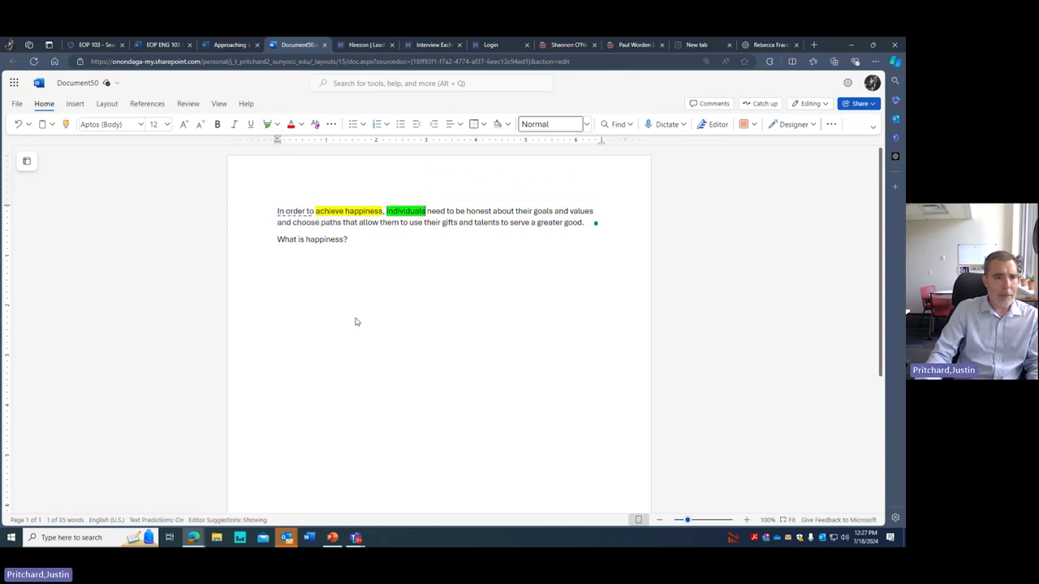
click(346, 260)
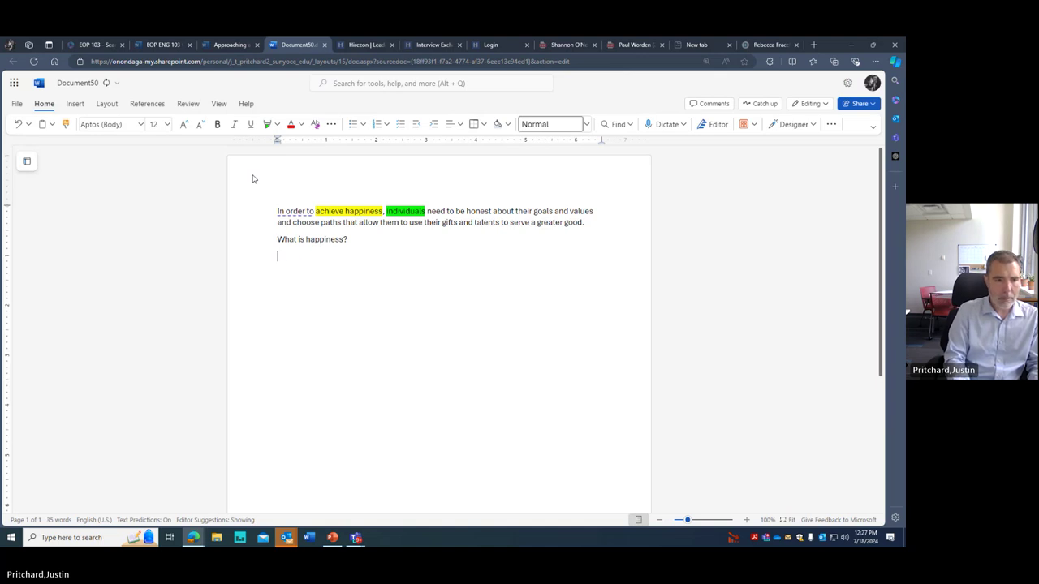
Type the outline line 'Individual happiness vs social conventions about happiness'.
text(Why)
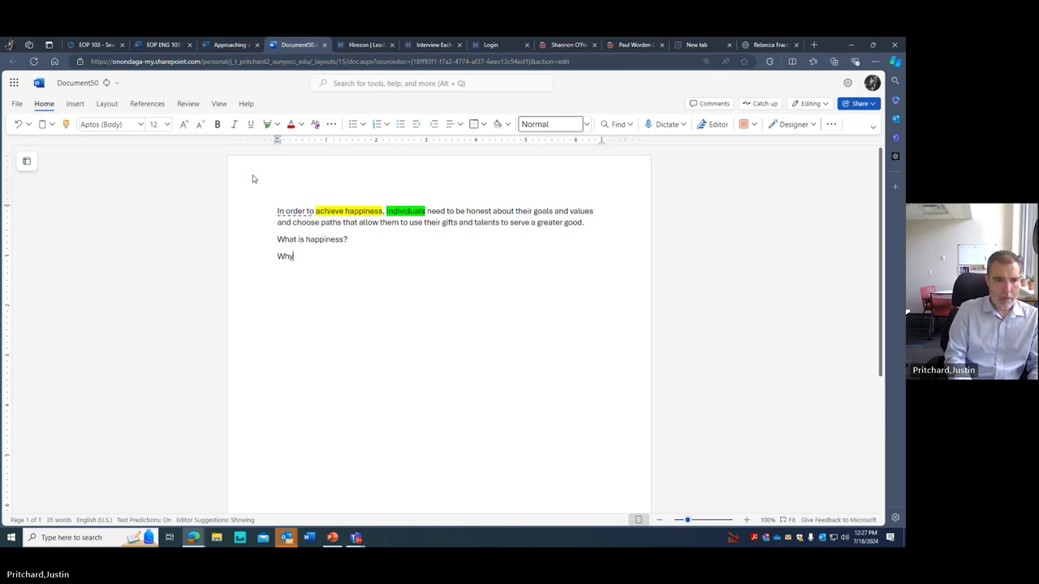
key(BackSpace)
key(BackSpace)
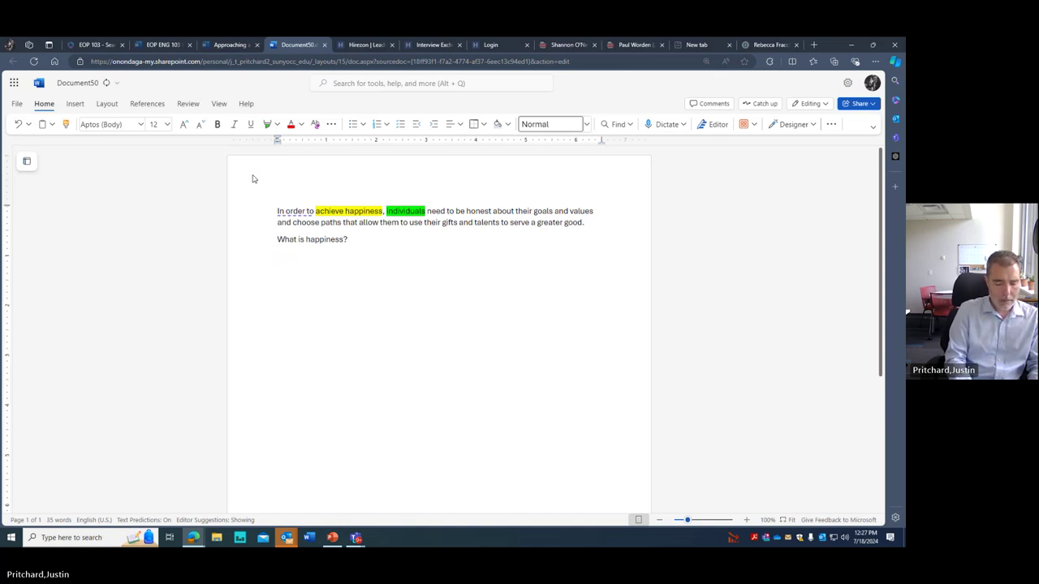
text(Individu)
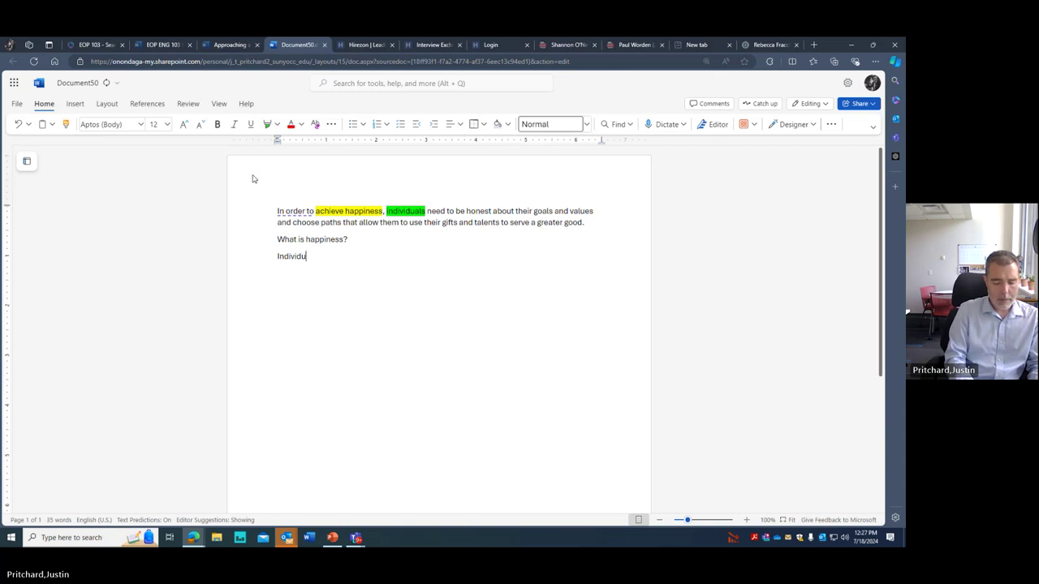
text(al happiness)
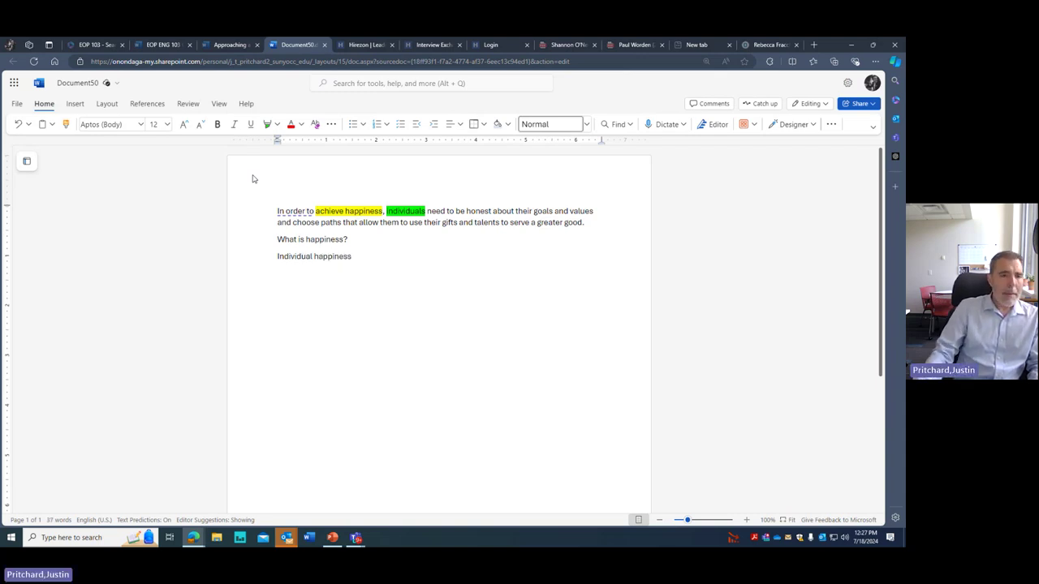
click(367, 272)
text(vidual happiness vs)
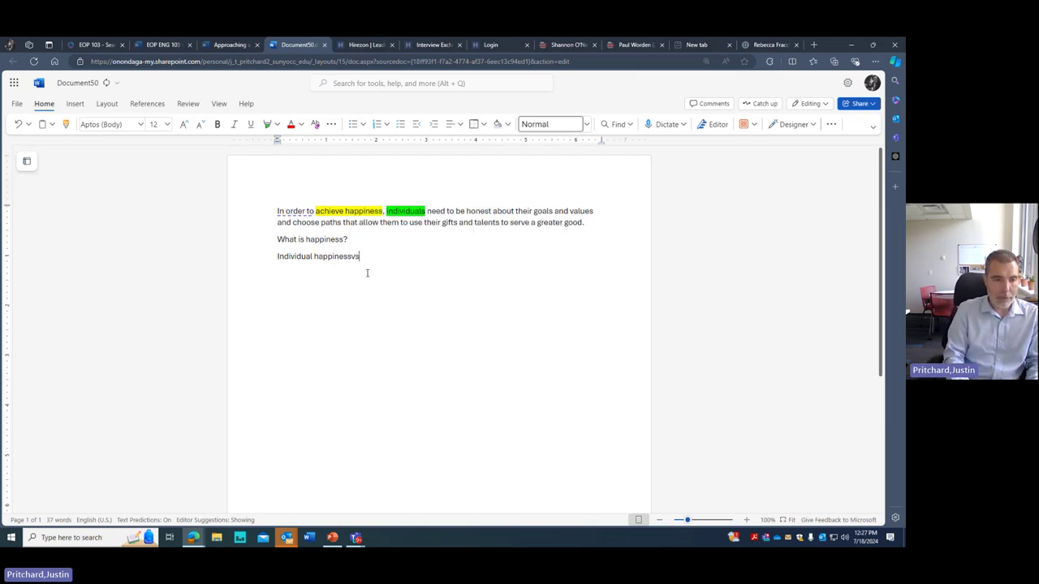
text( soc)
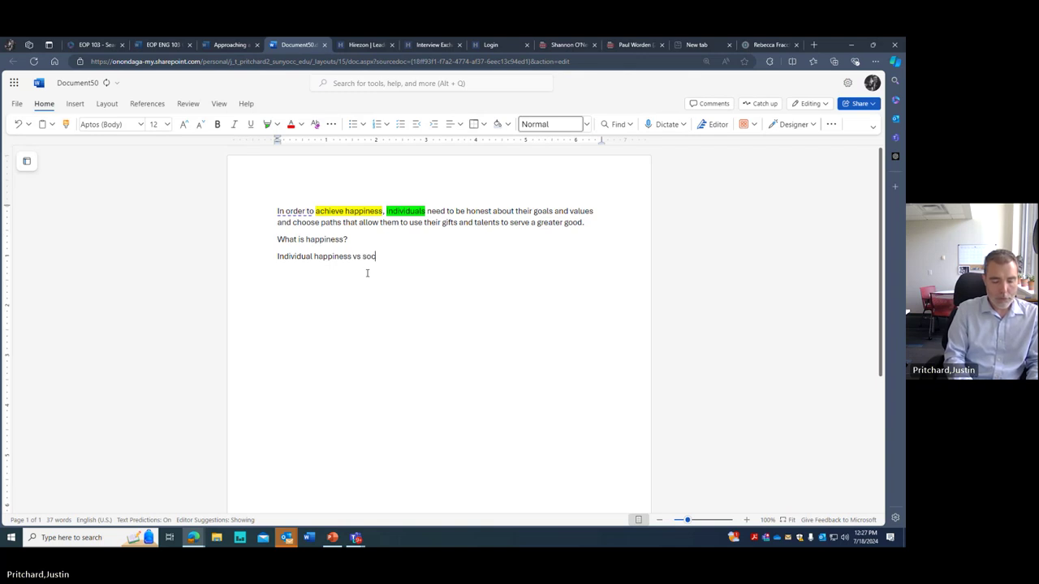
text(ial conventions about happiness-)
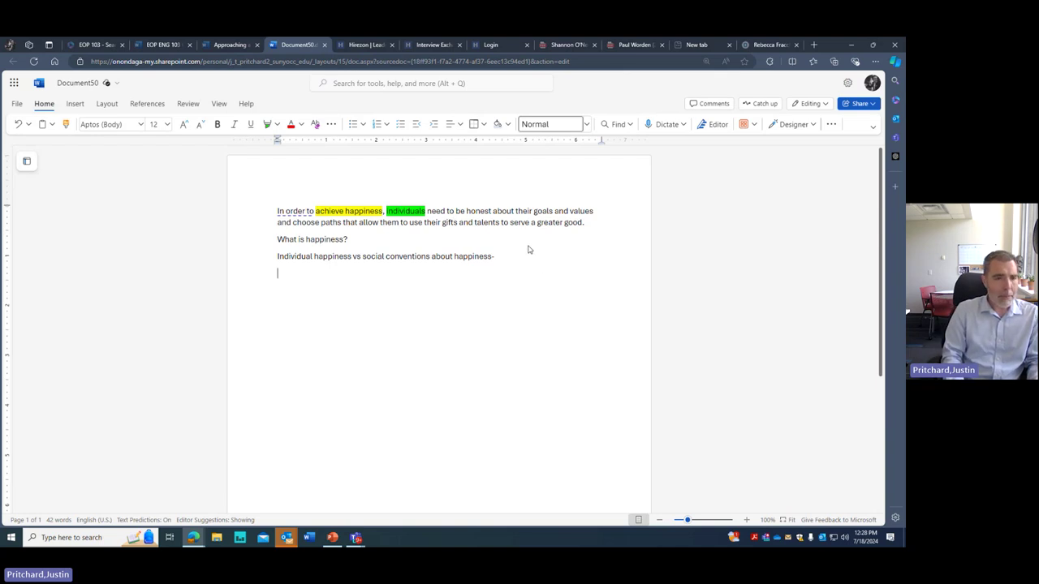
Add the lines 'Honesty about values- not lying to ourselves; what really matters' and 'Concrete Goals- Why are goals important?'.
text(onest)
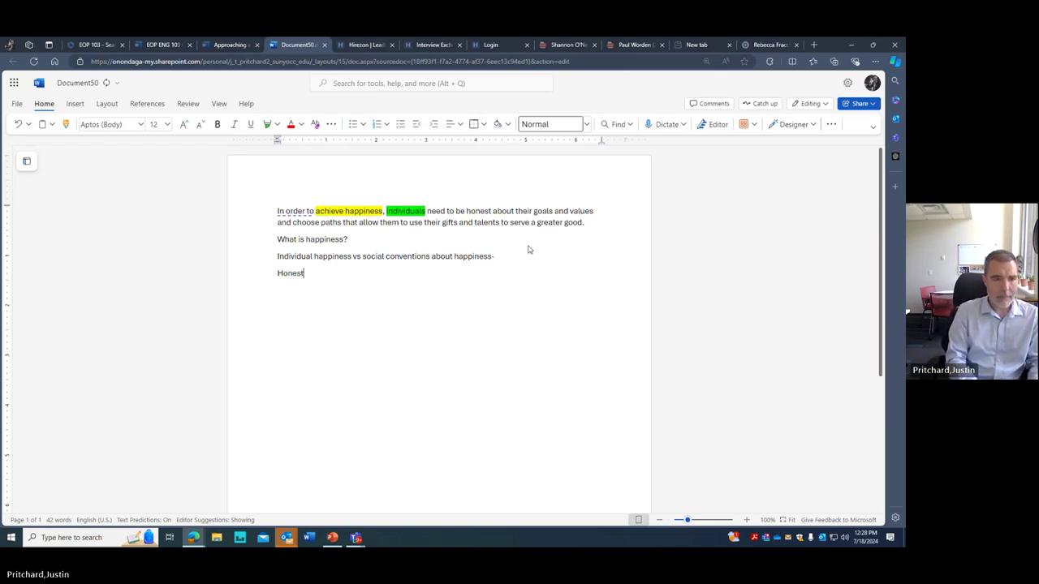
text(y about values)
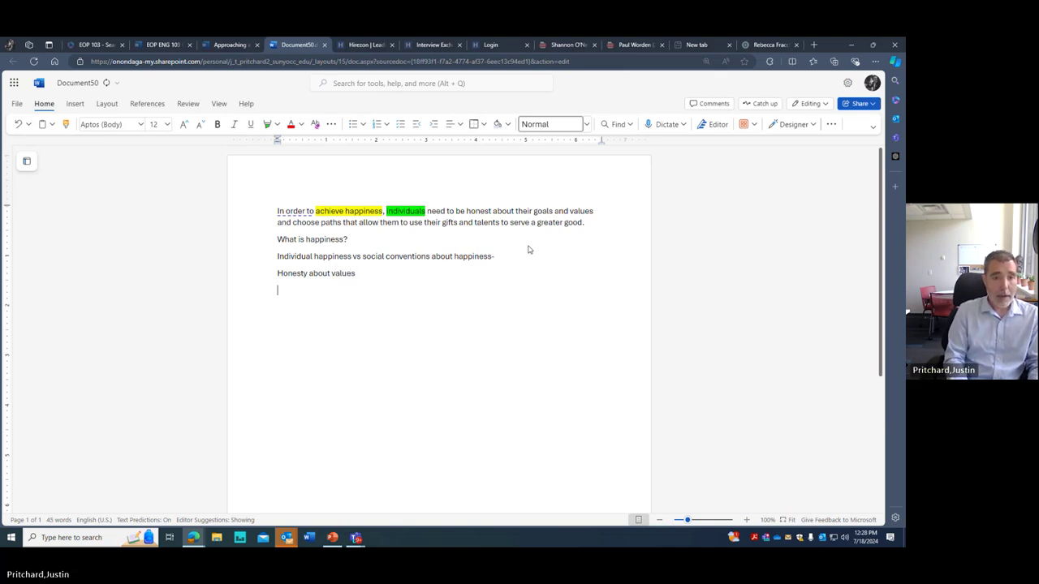
key(Return)
text(Goals)
click(390, 285)
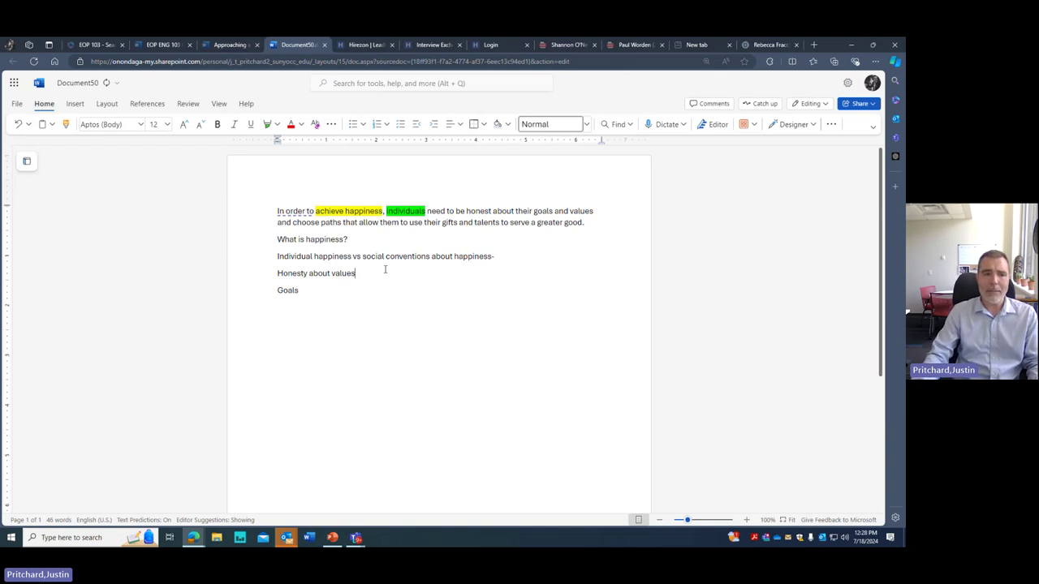
click(278, 290)
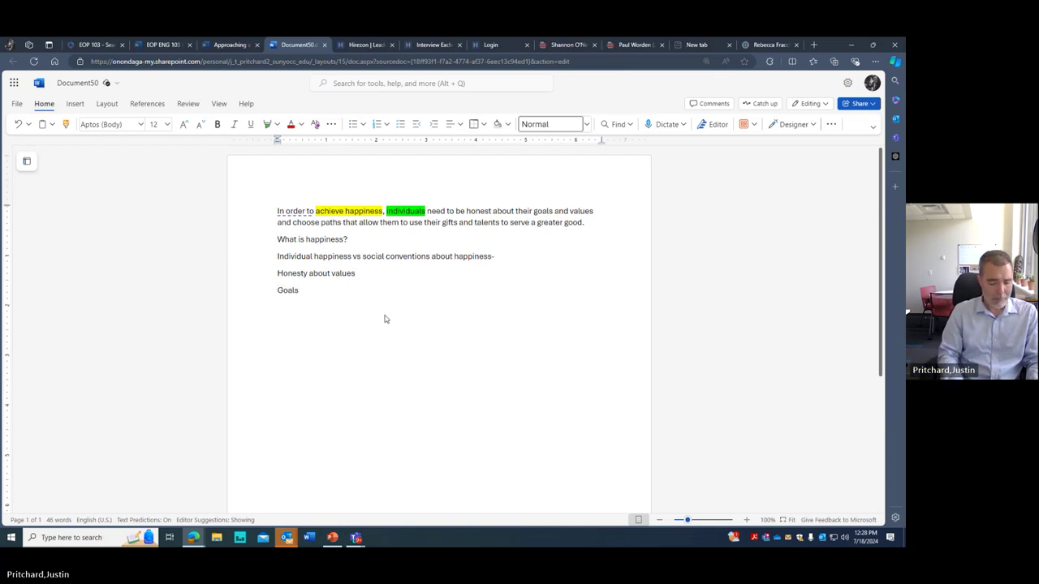
text(Concrete)
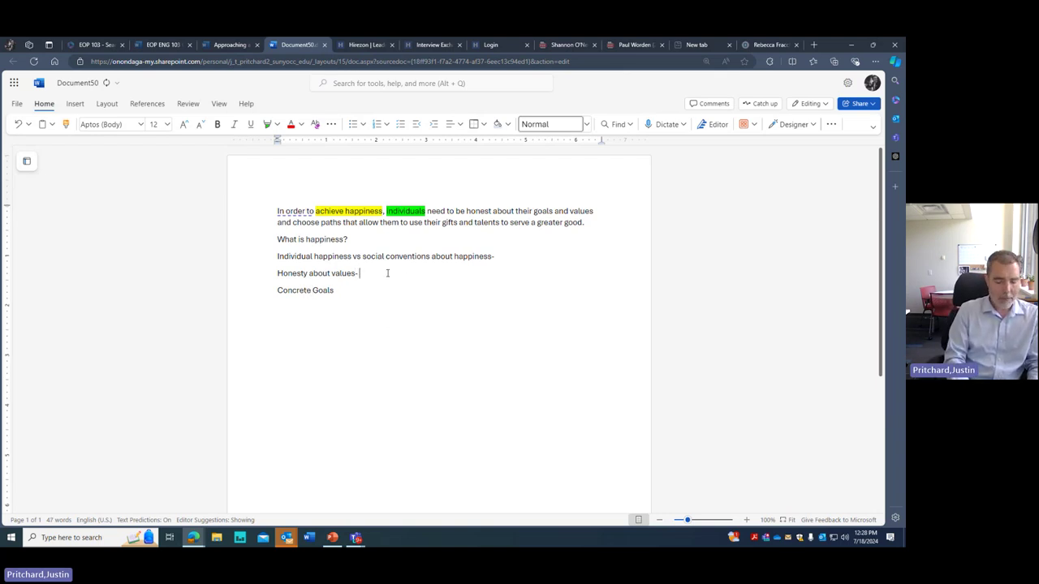
text( ot)
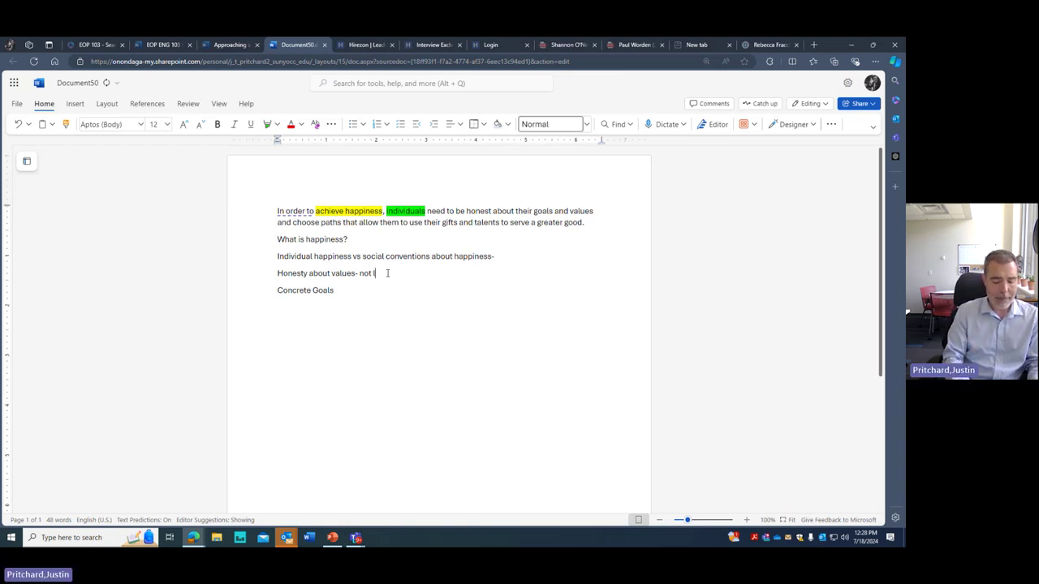
text(lying to ourselves)
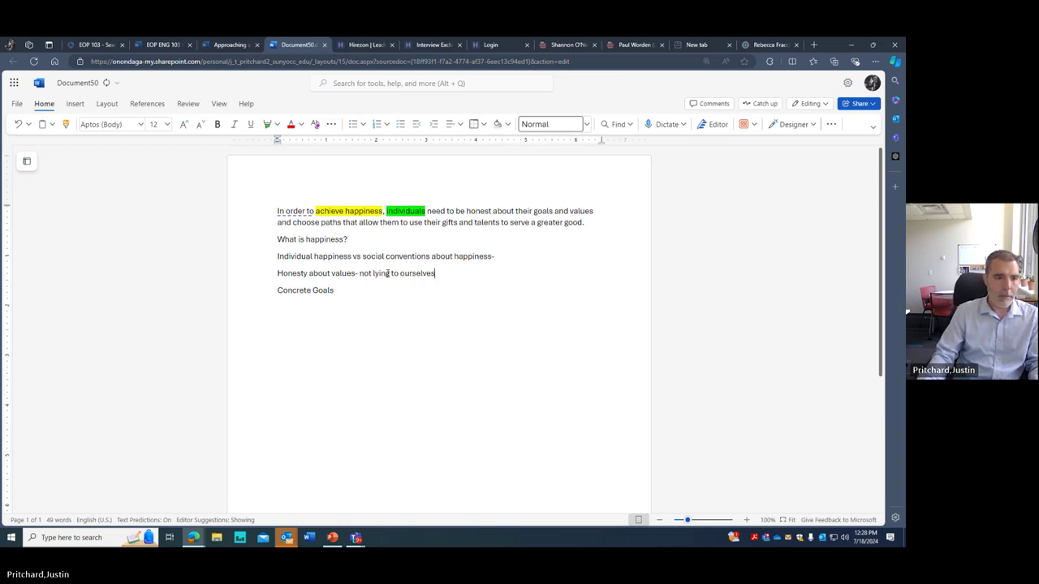
text(; what really )
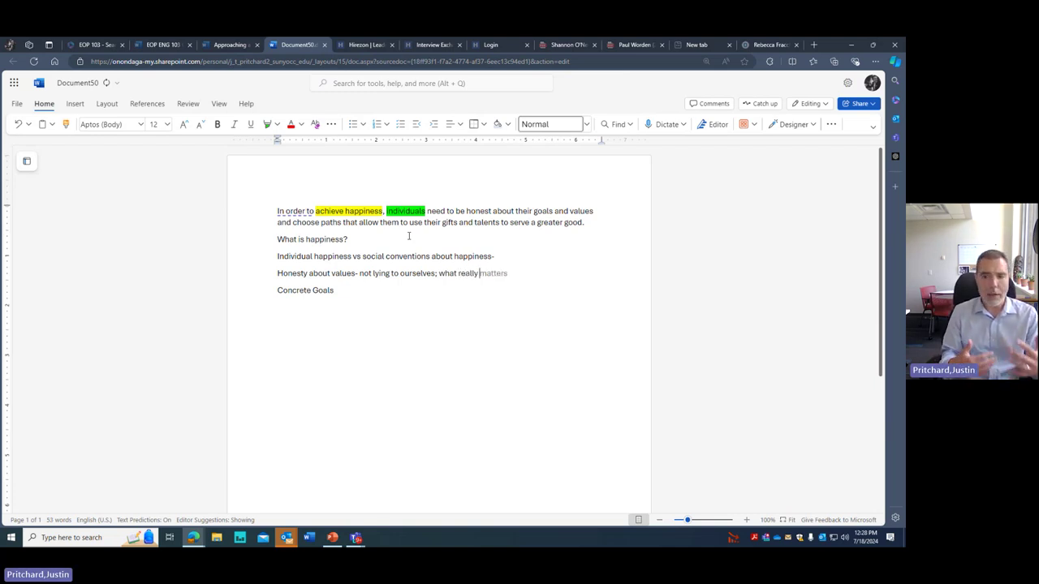
text(matters Concrete Goals- )
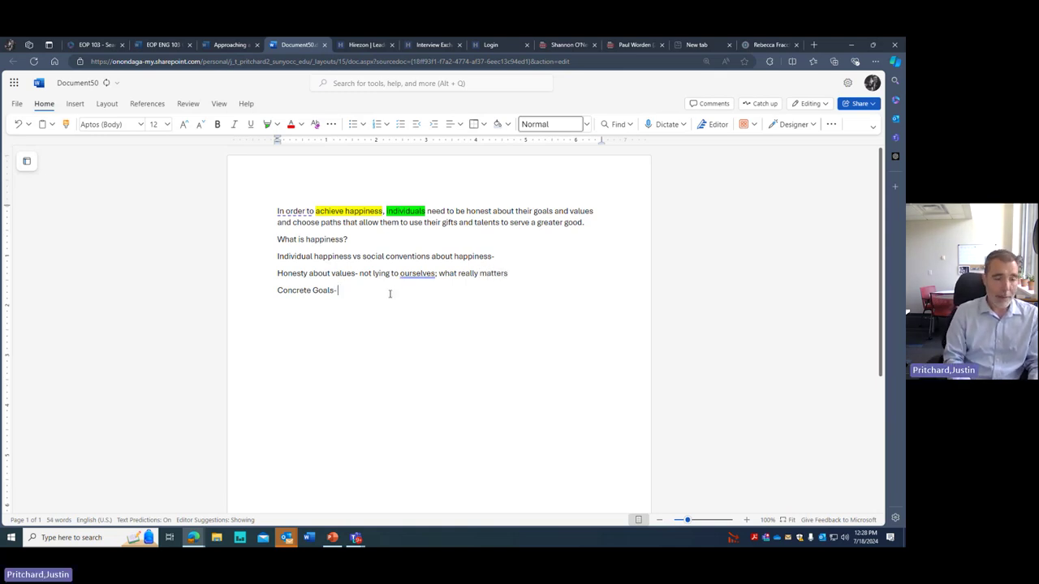
text(Why are )
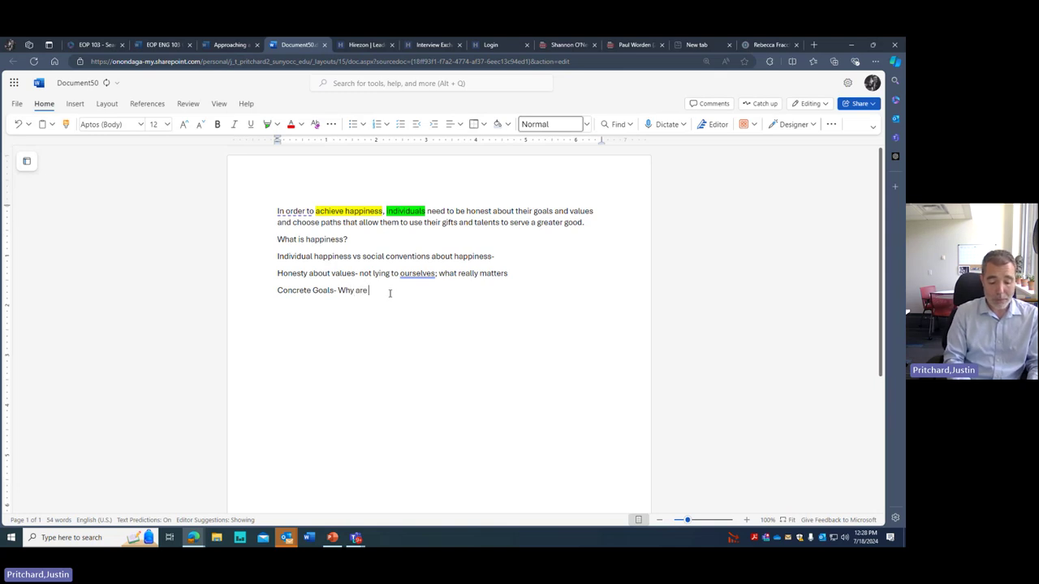
text(goals important?)
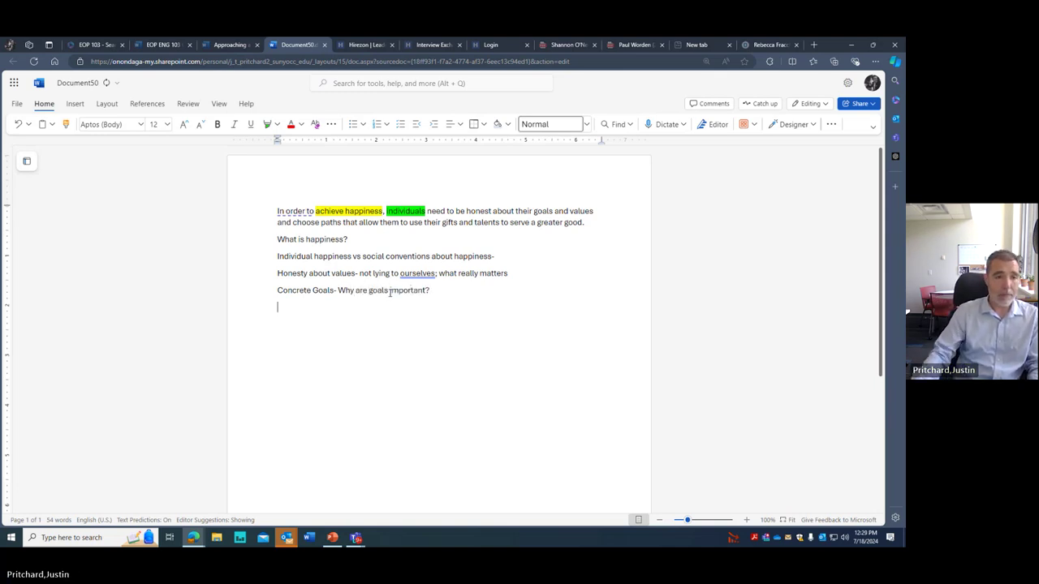
key(Return)
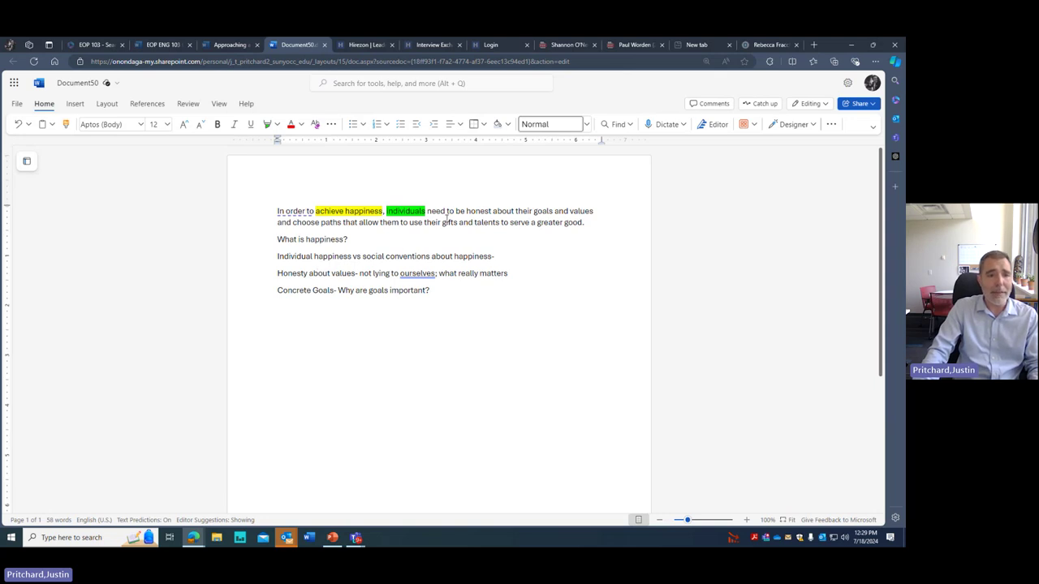
drag(467, 213, 555, 211)
Highlight 'honest about their goals' turquoise and 'values' magenta in the thesis.
click(277, 125)
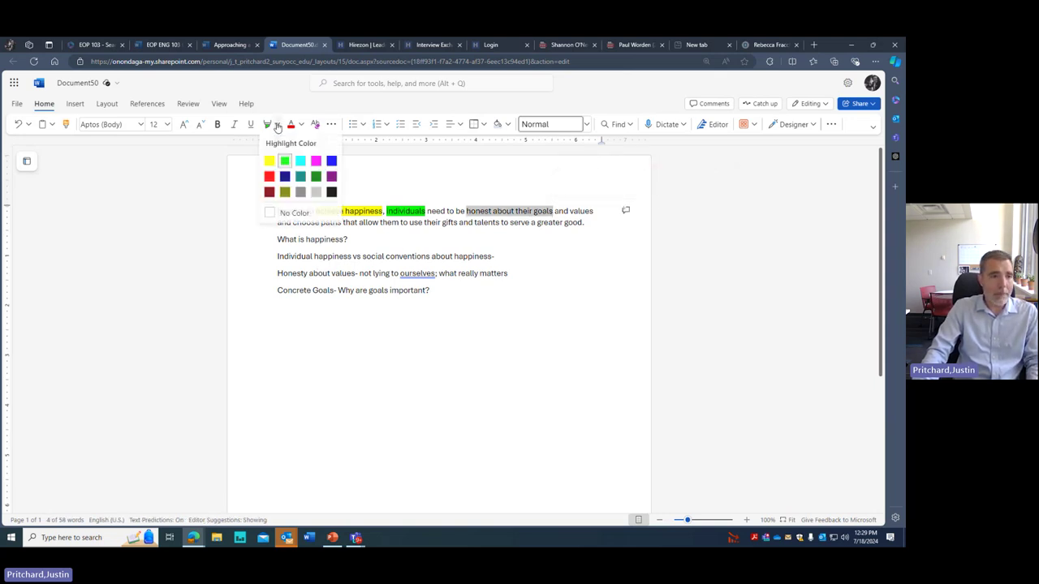
click(300, 162)
double_click(581, 212)
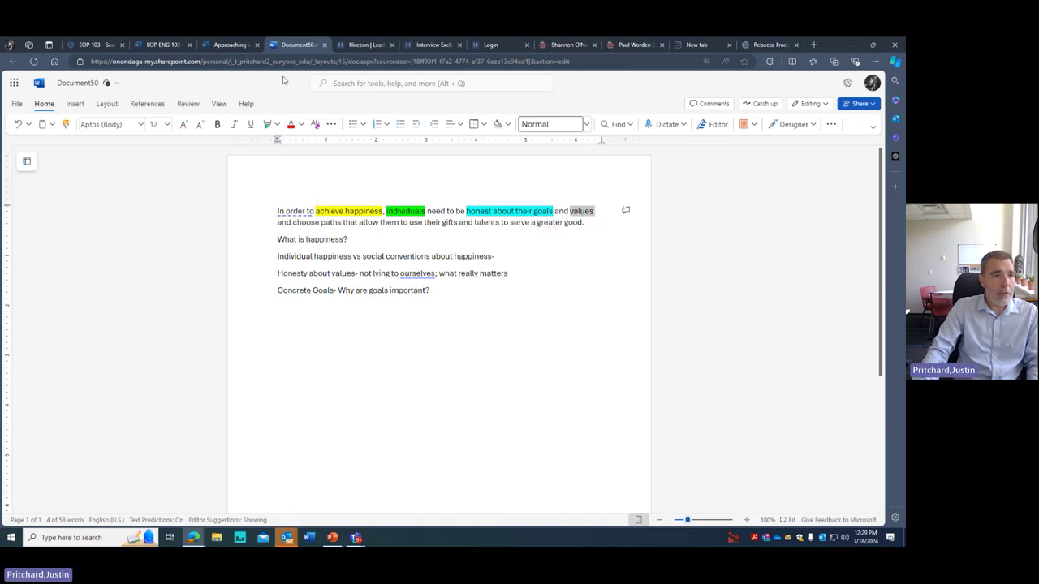
click(277, 125)
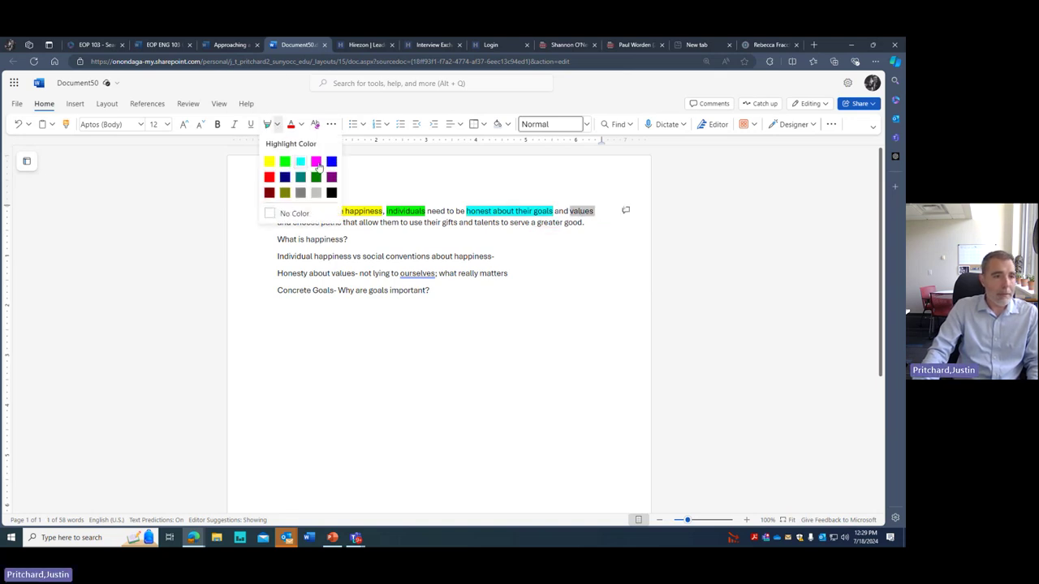
click(316, 161)
Add the outline line 'Choose the "right path"' below the goals question.
click(450, 234)
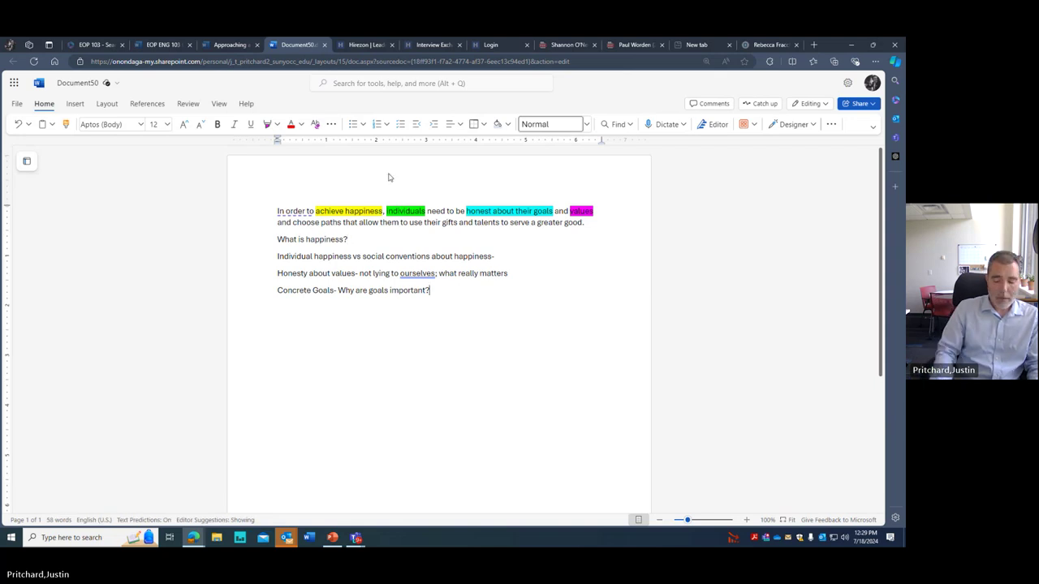
key(Return)
text(Choo)
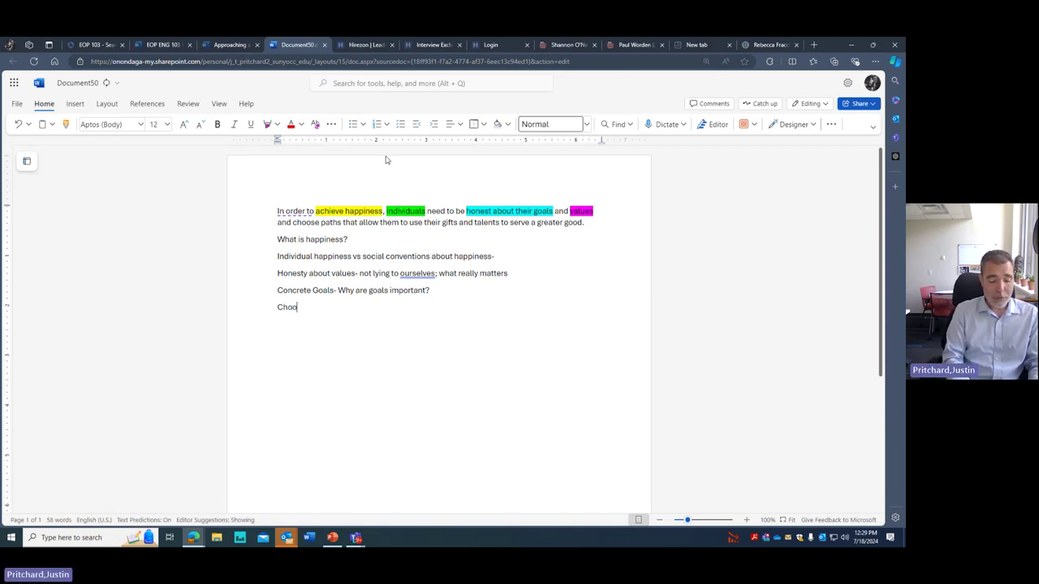
text(se the)
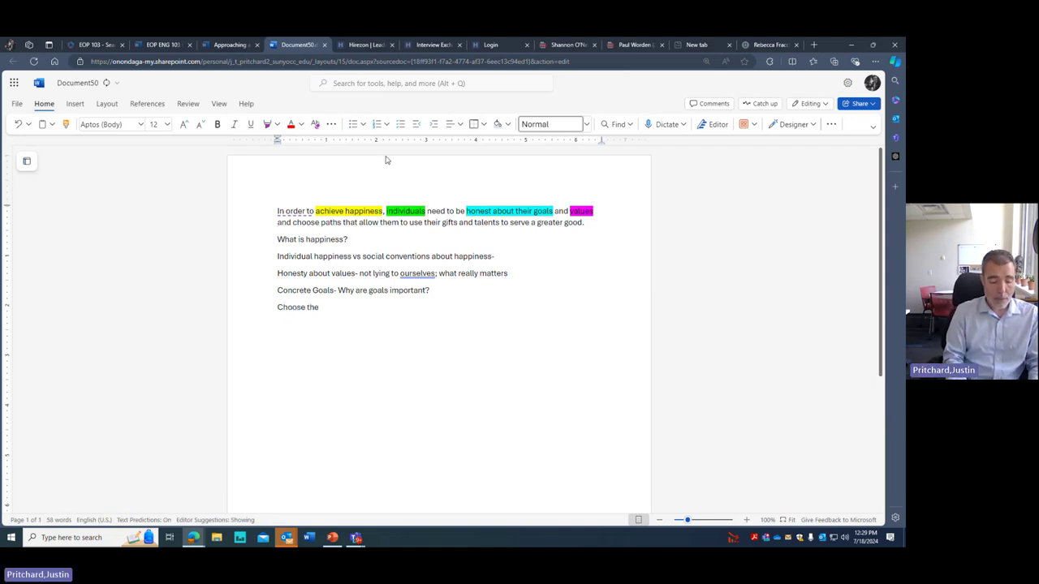
text( "right pat)
key(BackSpace)
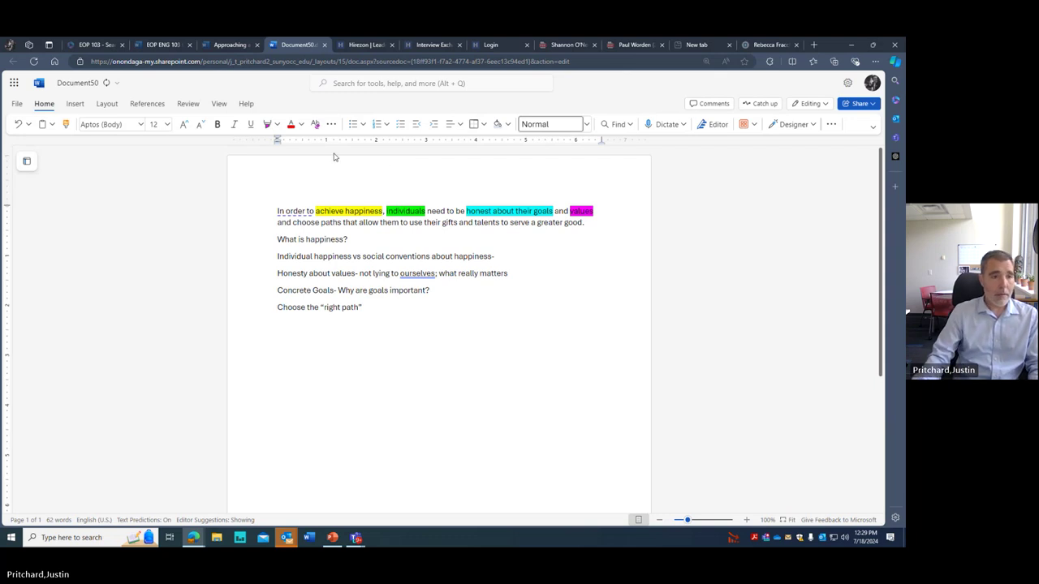
Highlight 'choose paths' in the thesis light grey.
drag(293, 223, 344, 222)
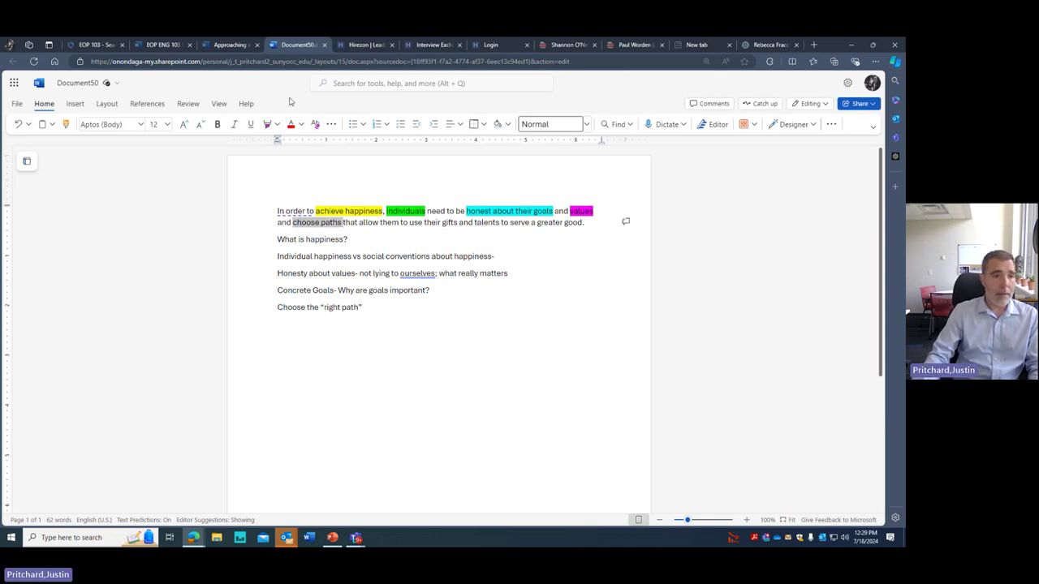
click(277, 124)
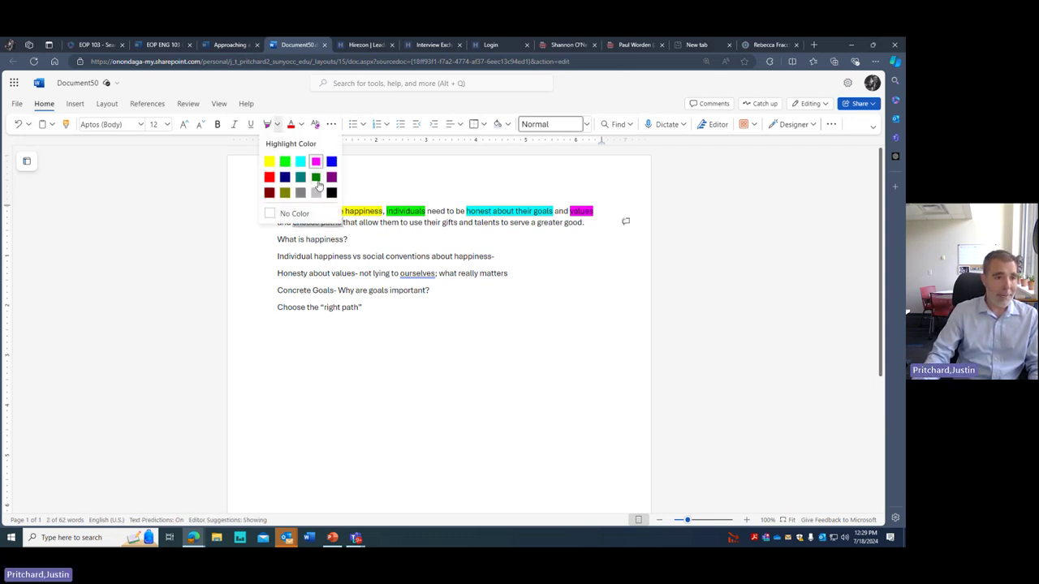
click(315, 192)
click(402, 321)
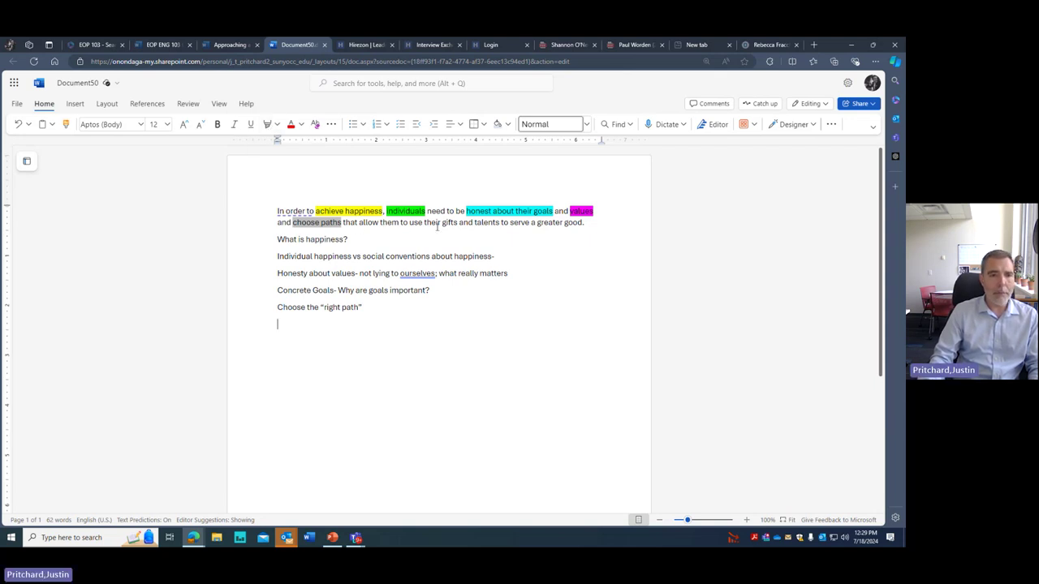
Highlight 'gifts and talents to serve a greater good' dark yellow instead of red.
drag(443, 224, 581, 226)
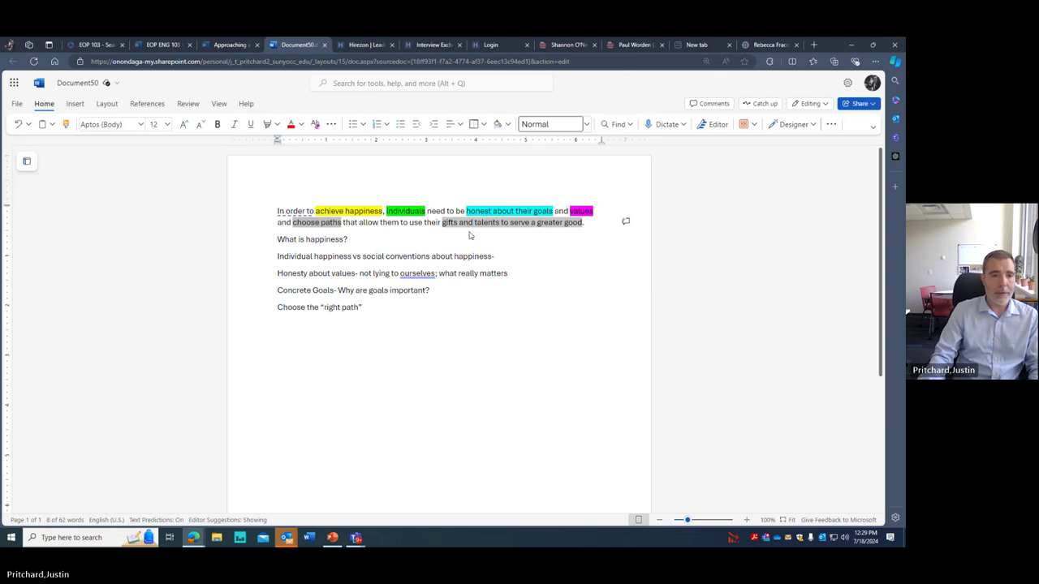
click(277, 126)
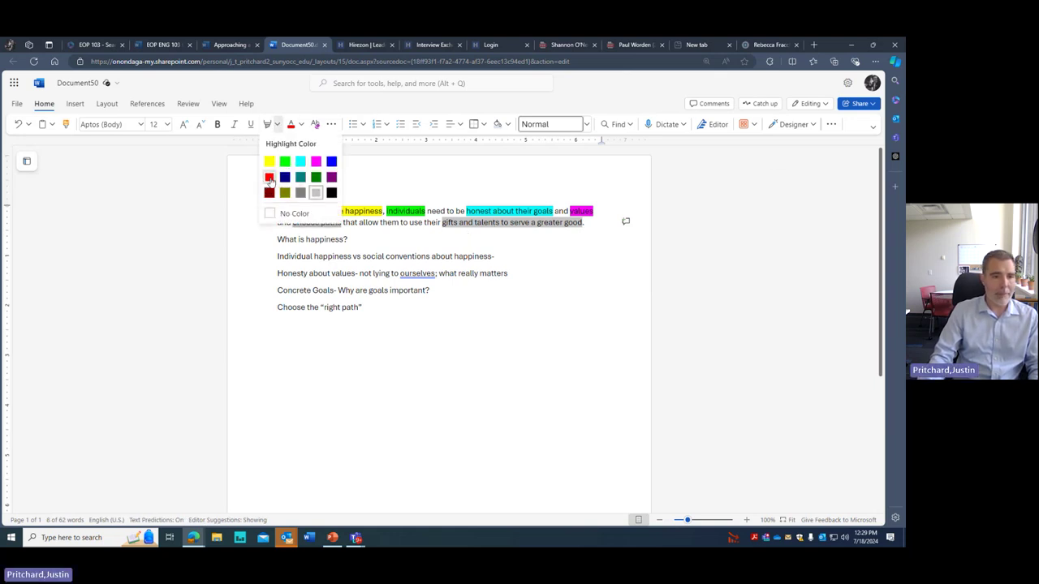
click(269, 177)
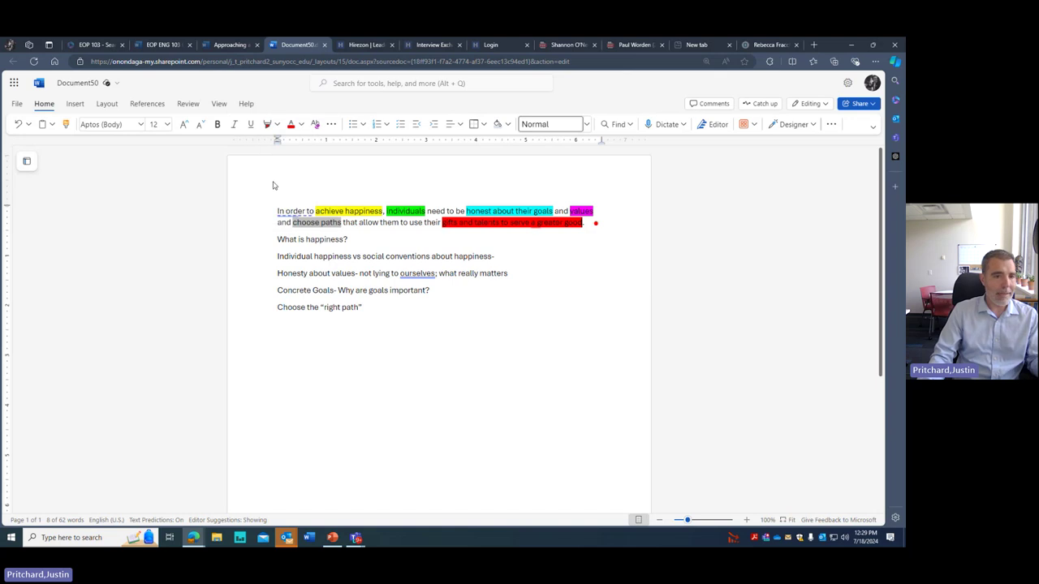
click(301, 124)
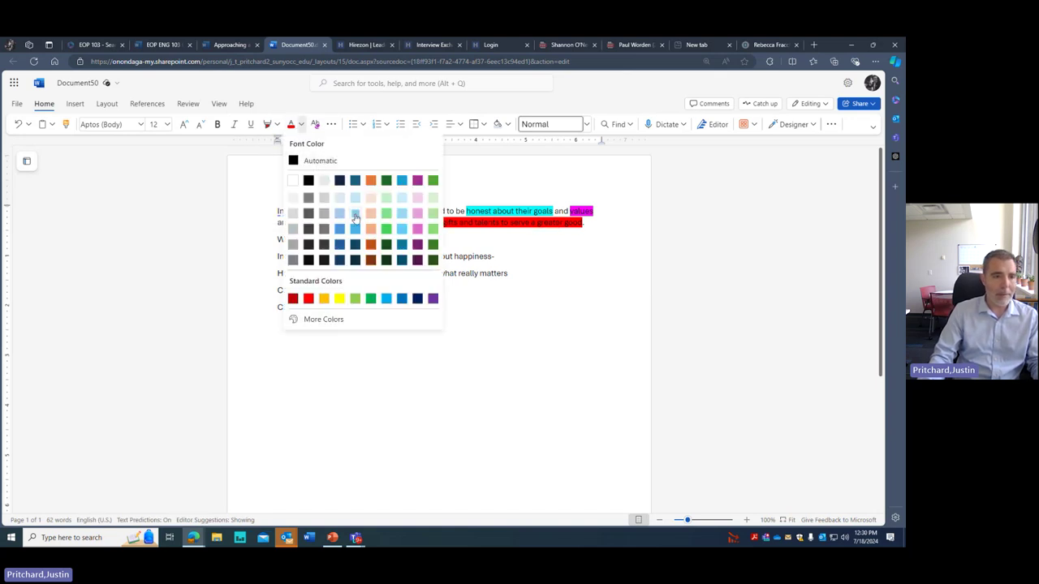
click(355, 212)
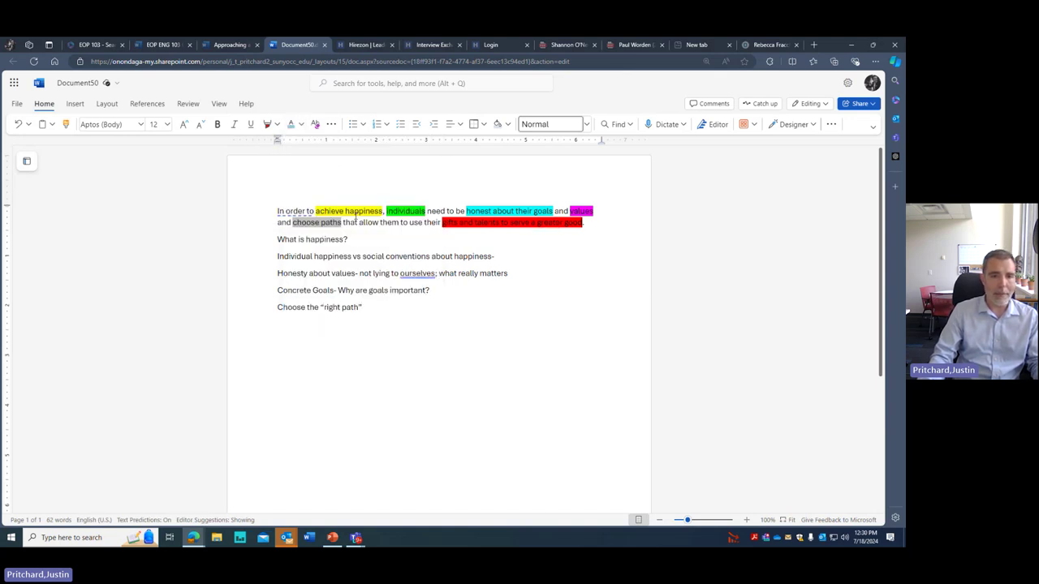
triple_click(518, 229)
click(451, 236)
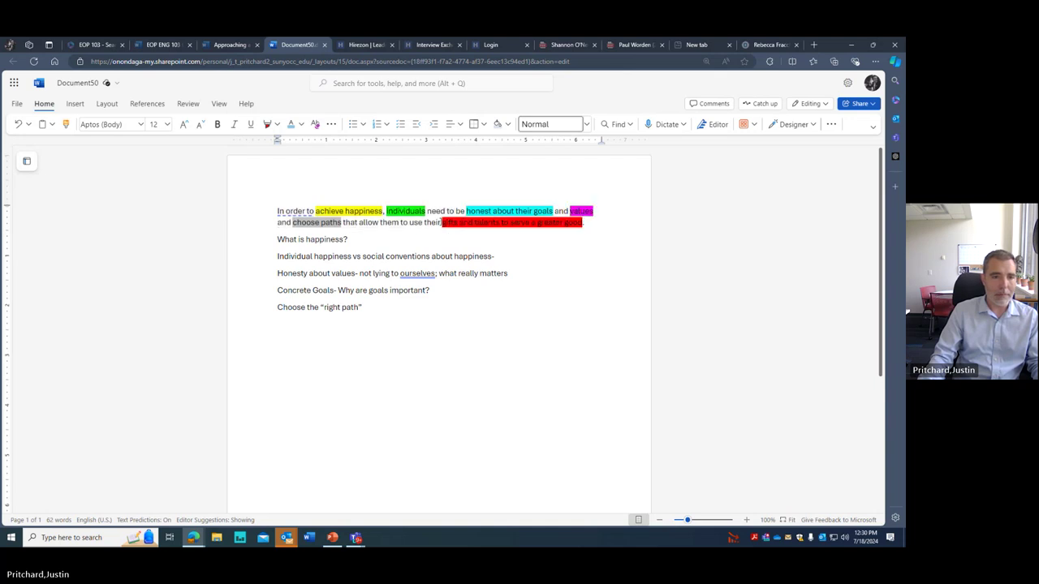
drag(441, 222, 584, 223)
click(276, 124)
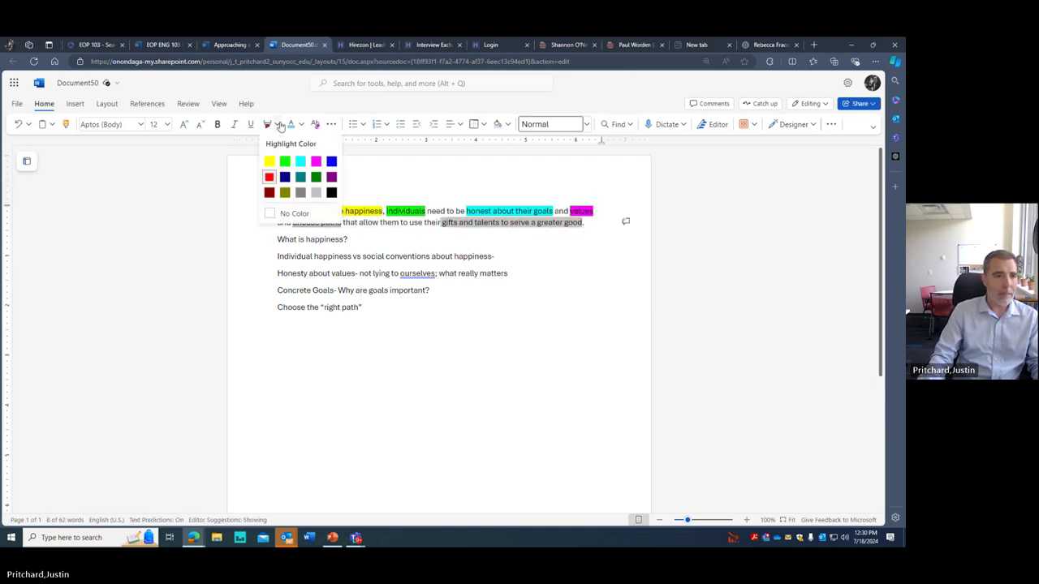
click(283, 194)
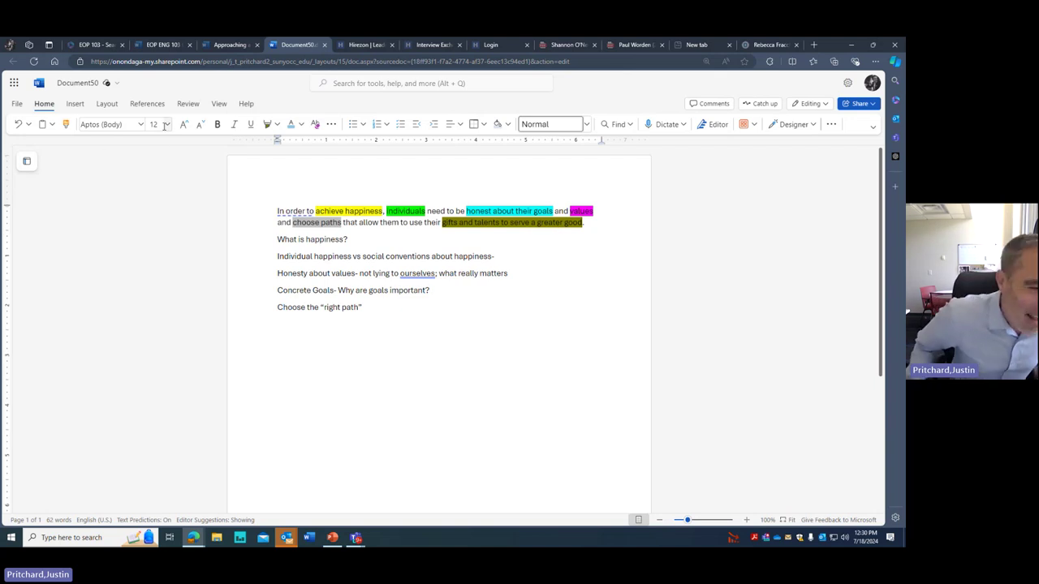
click(435, 305)
Type the prompt 'Using our talents/gifts' and start an empty line beneath it.
text(Using our talen)
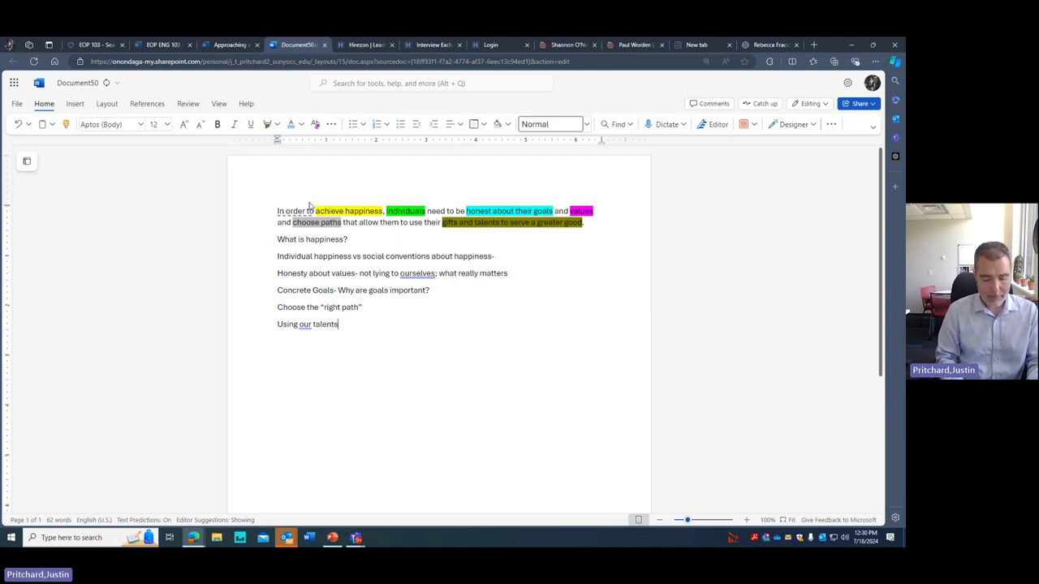
text(ts/gifts)
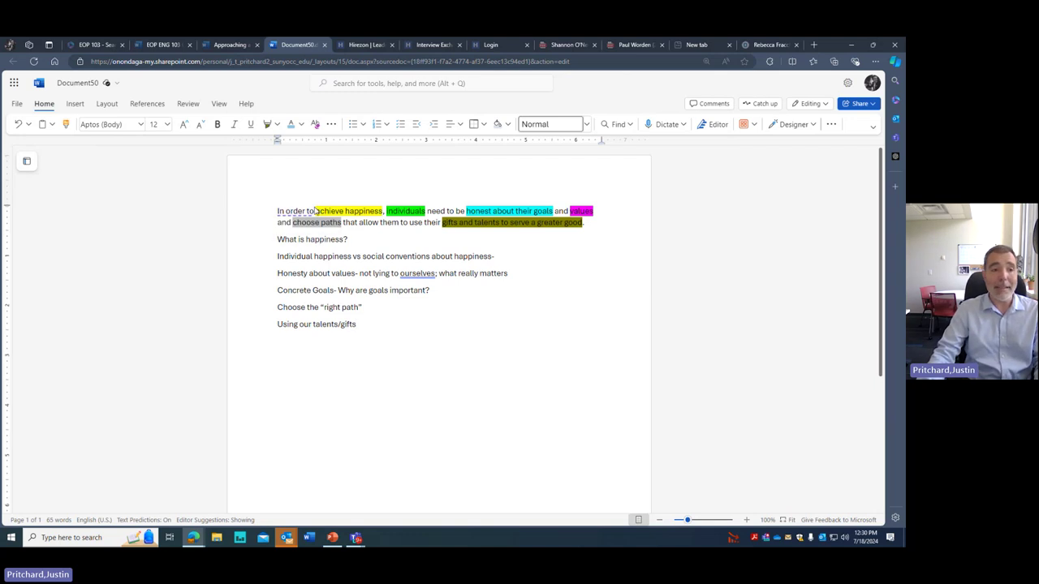
drag(278, 240, 347, 239)
triple_click(288, 256)
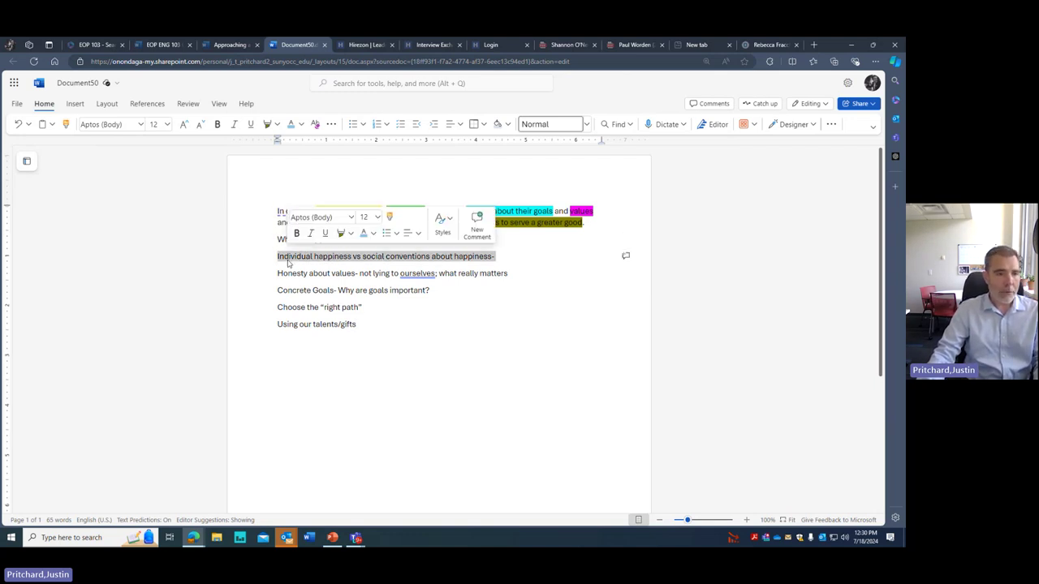
triple_click(294, 274)
triple_click(299, 290)
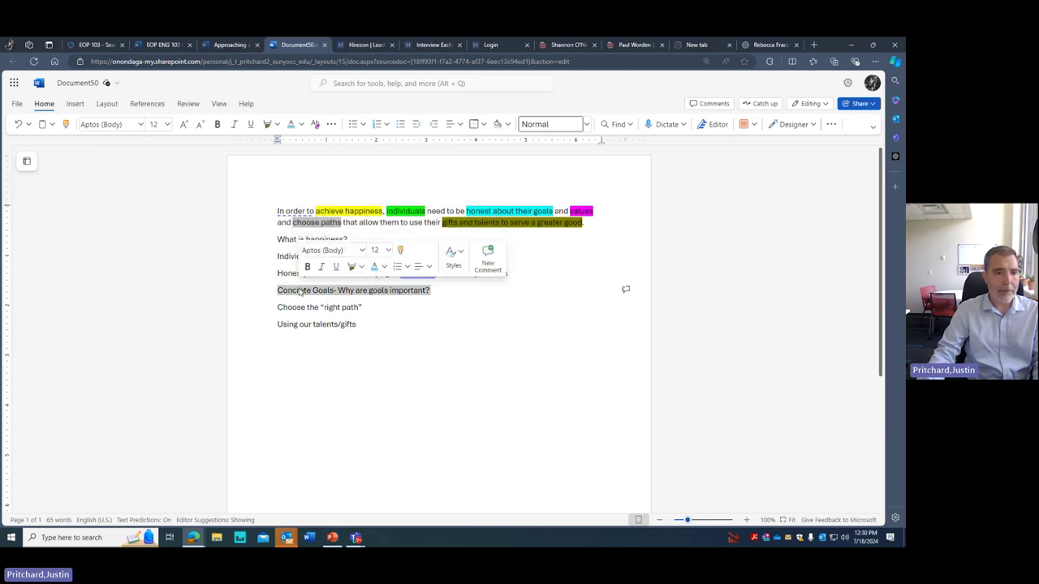
triple_click(305, 307)
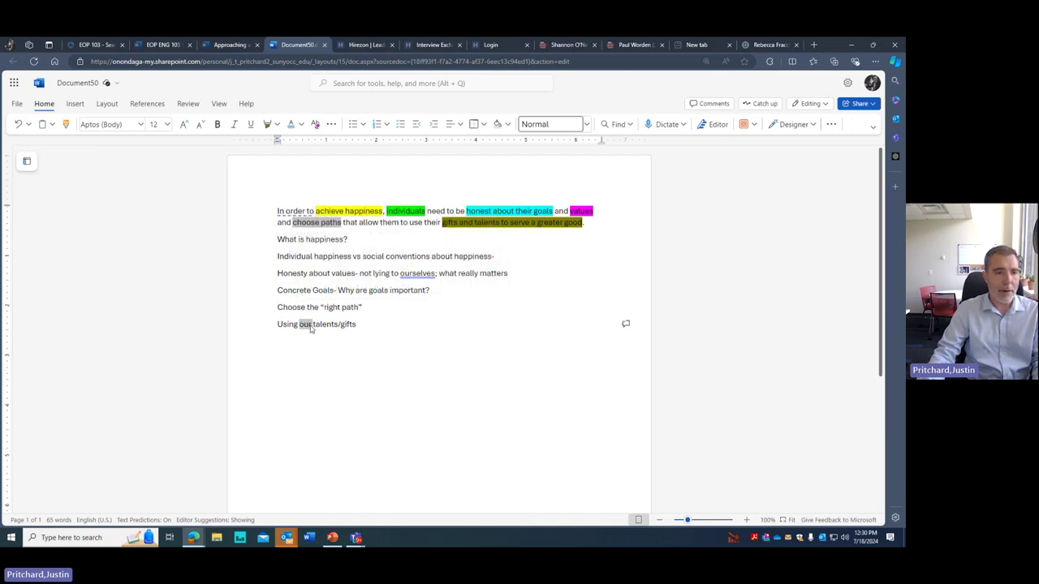
triple_click(305, 324)
click(399, 353)
key(Return)
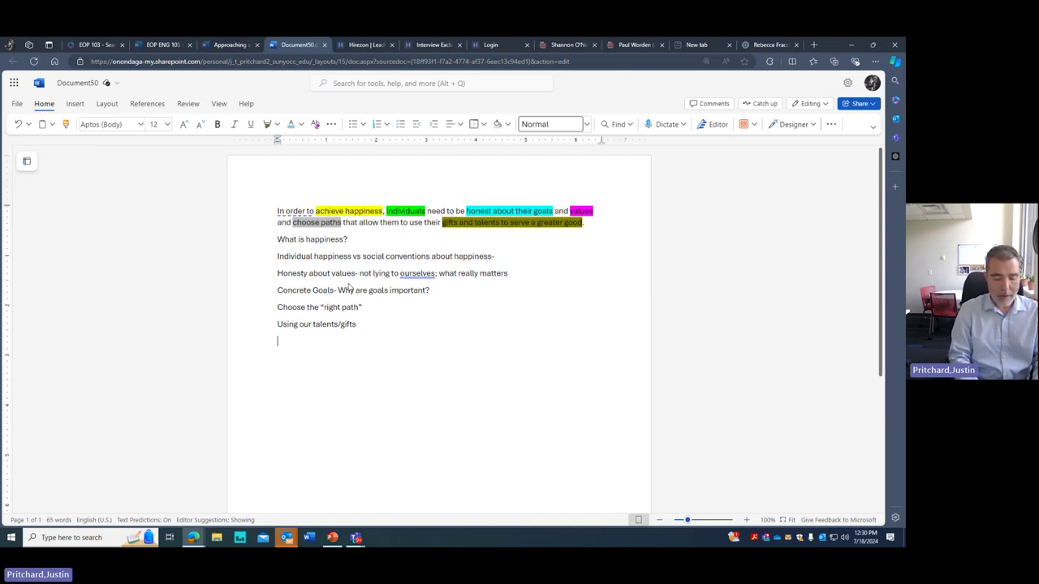
Type 'What prevents people from experiencing happiness' followed by a final 'Conclusion' line.
text(What pr)
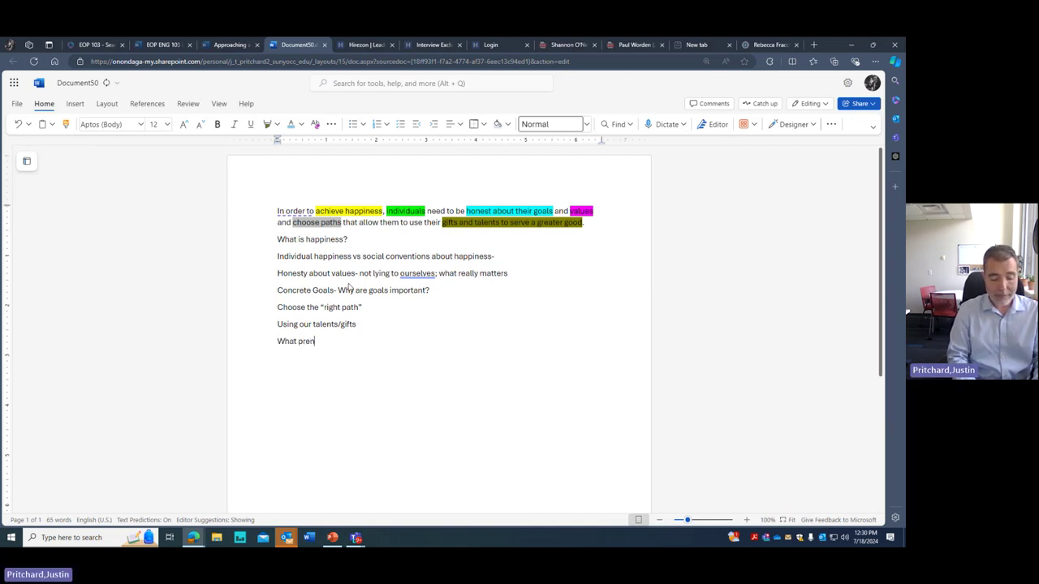
text(events people from)
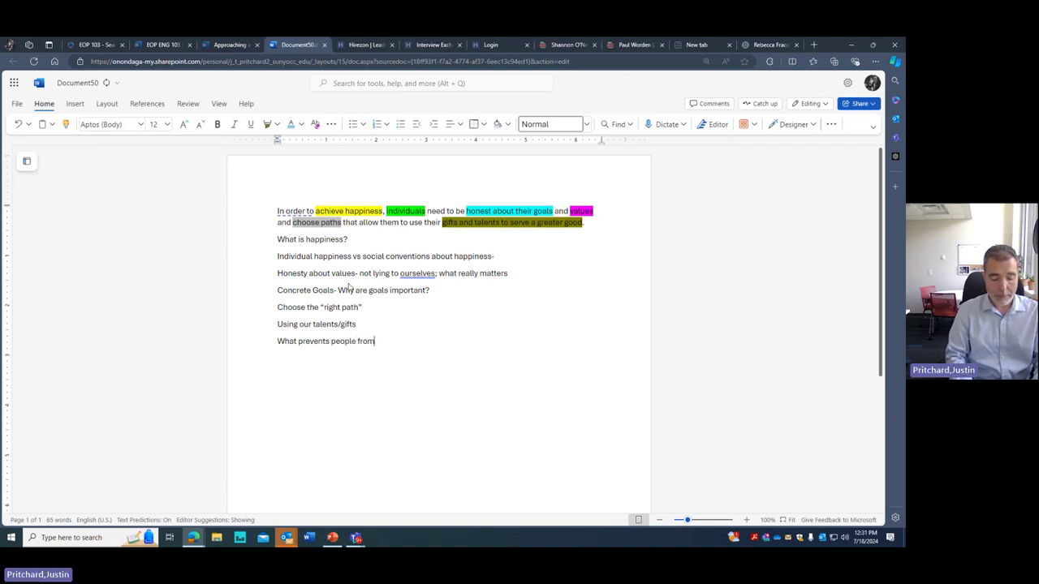
text( experienc)
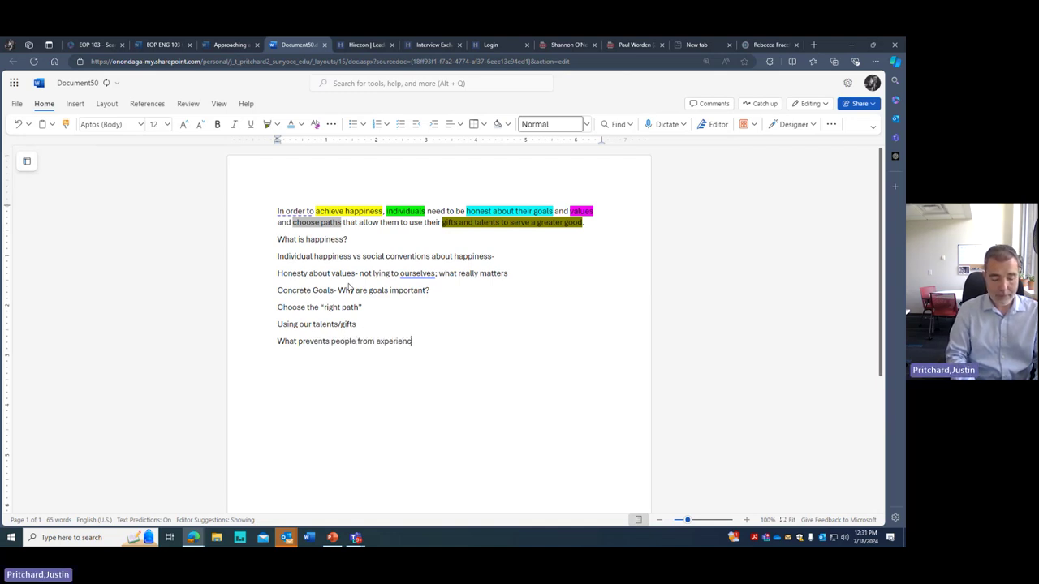
text(ing happiness)
key(Return)
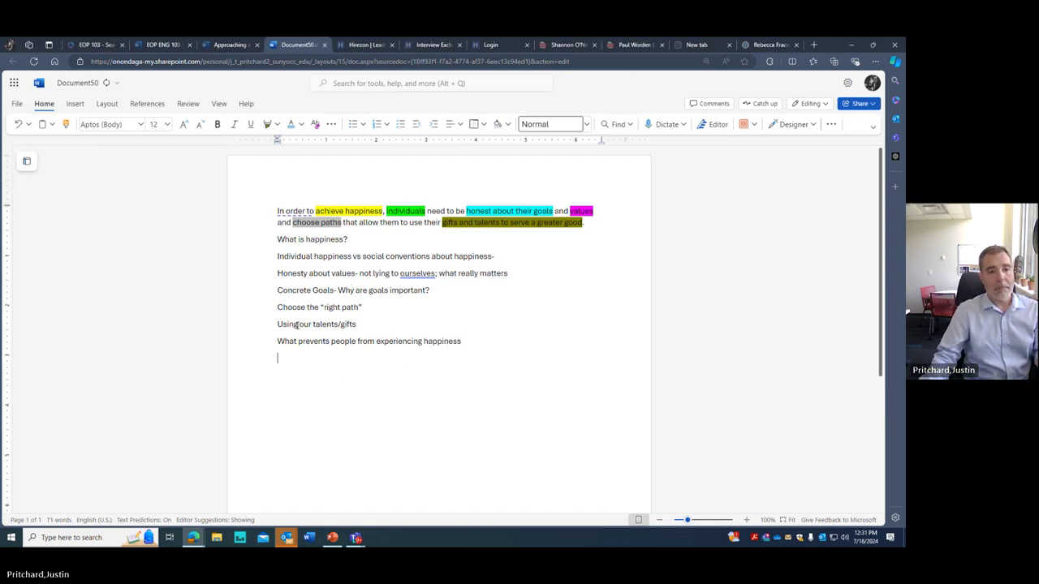
key(BackSpace)
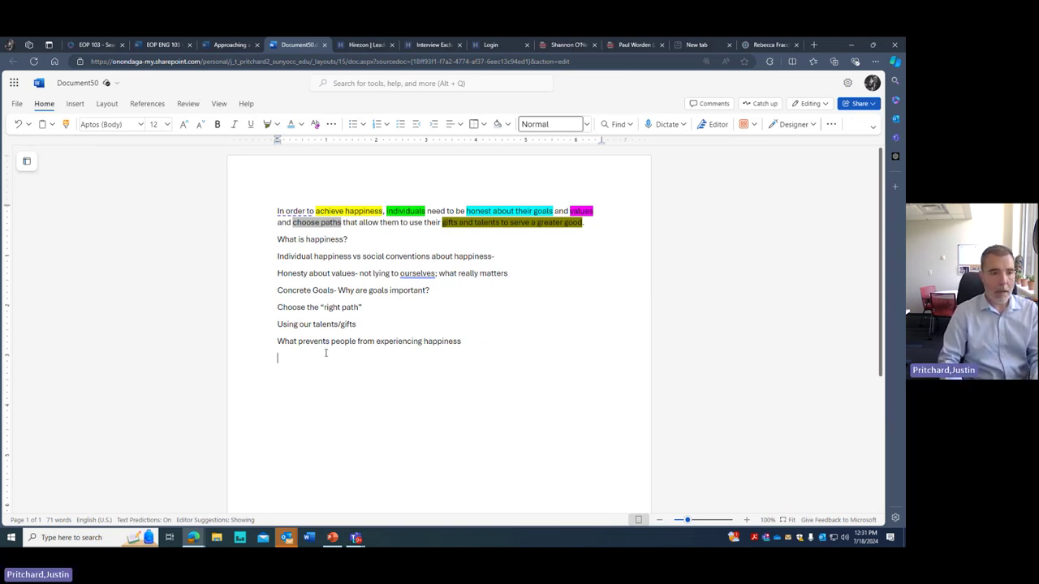
text(Conclusion)
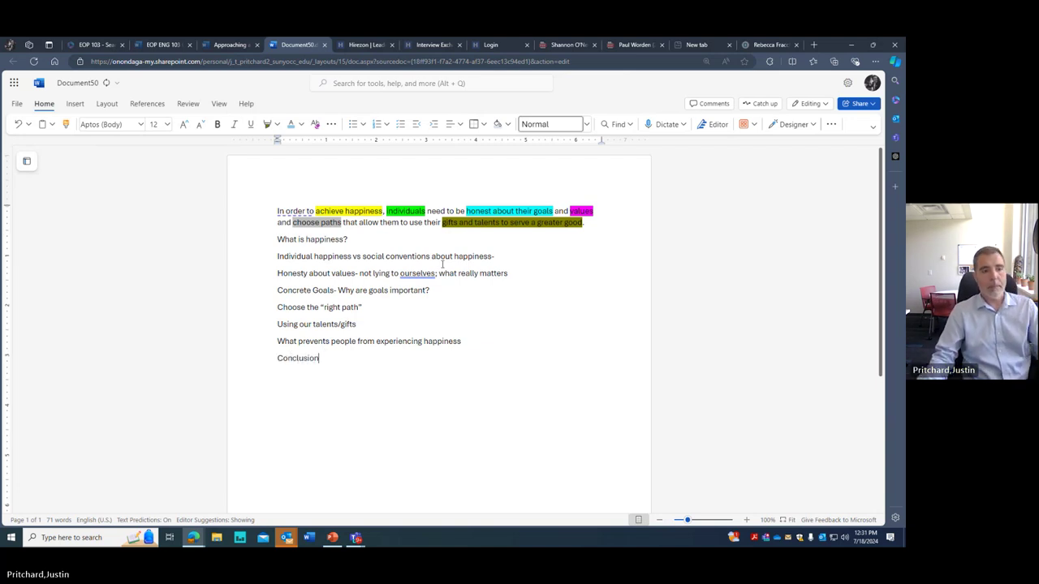
click(431, 244)
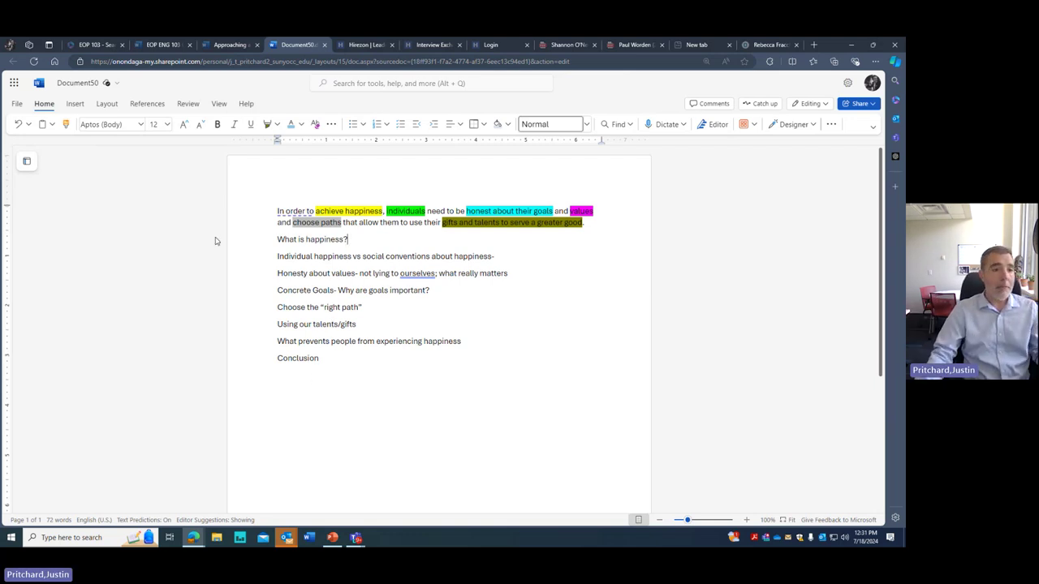
click(278, 240)
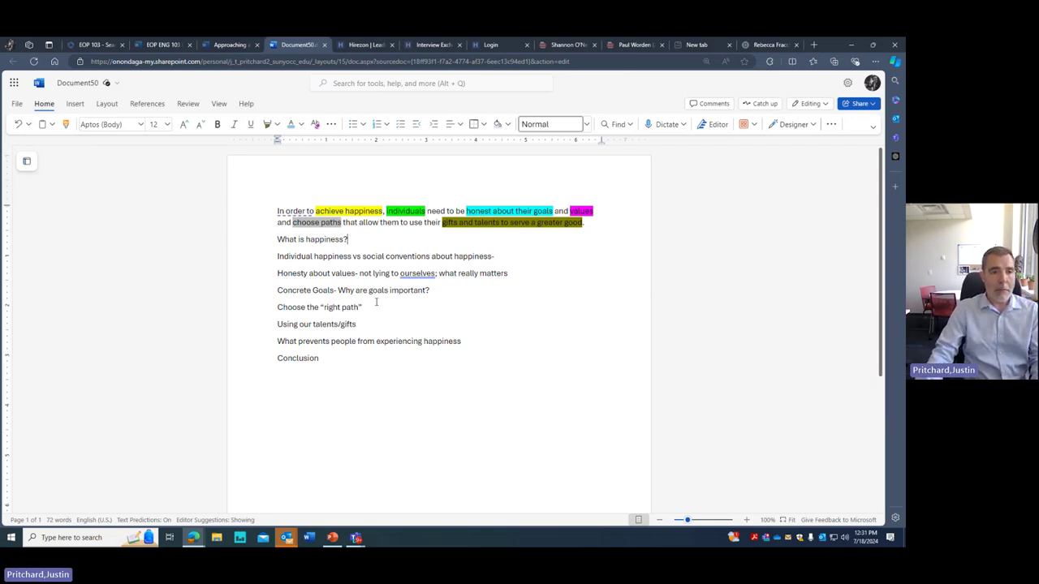
click(533, 258)
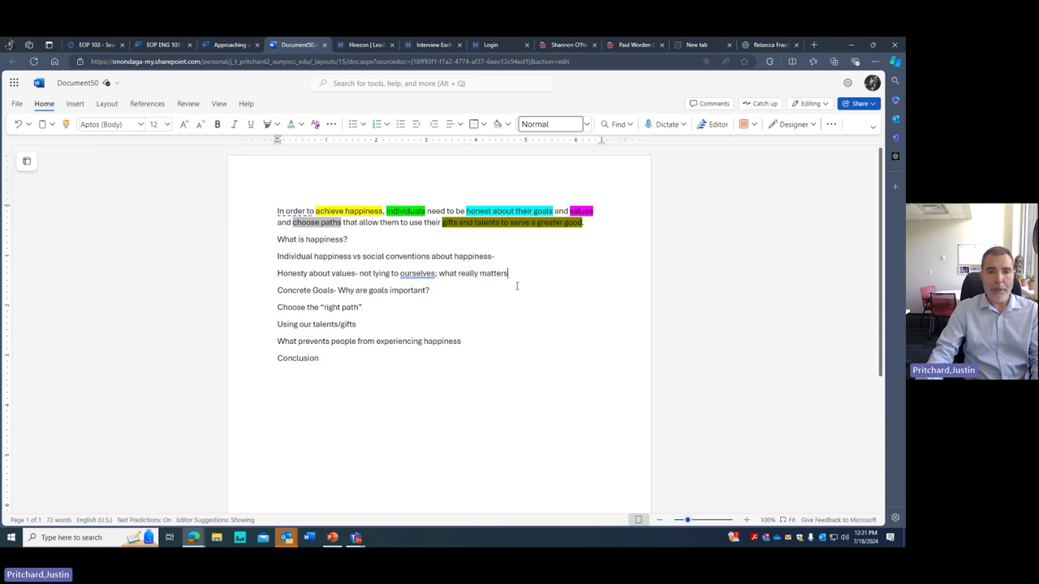
click(511, 304)
click(491, 324)
click(471, 360)
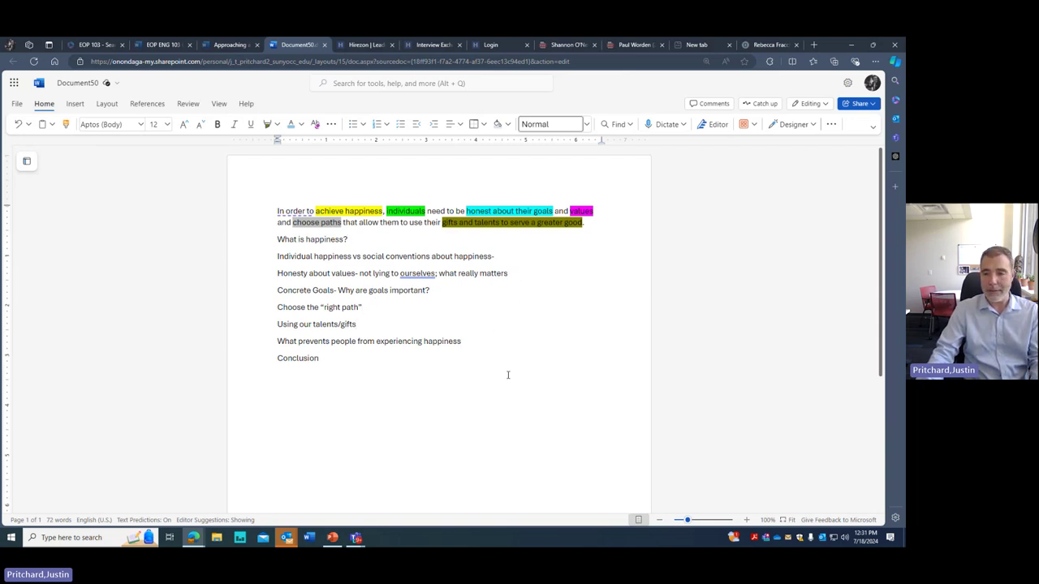